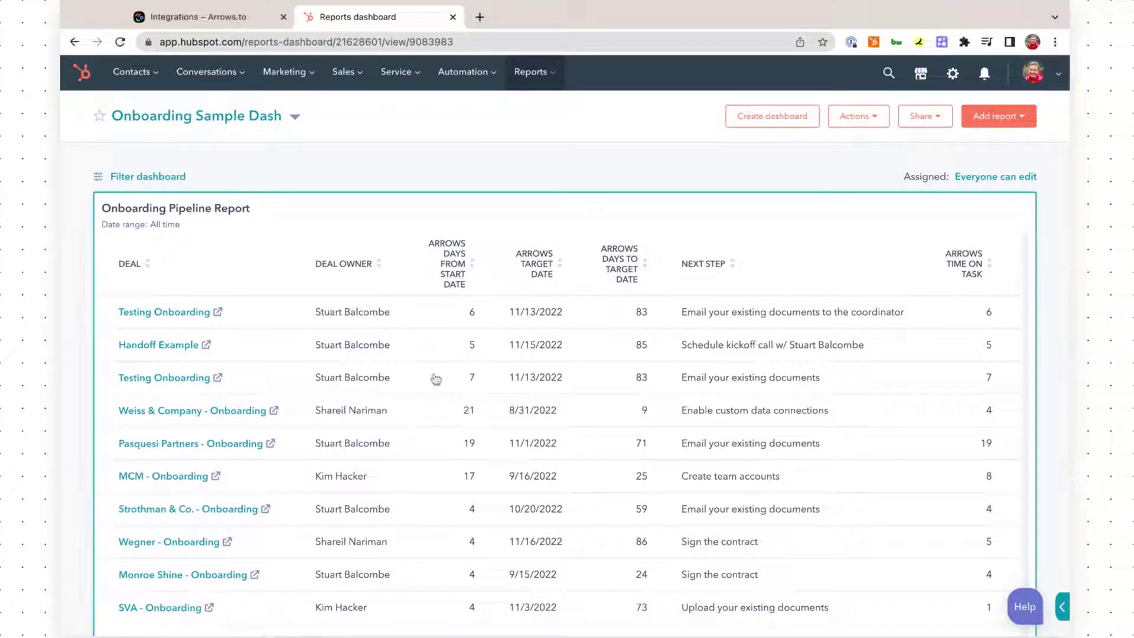
Step: Scroll through the Onboarding Pipeline Report on the dashboard and back to the top
scroll(436, 379, down, 3)
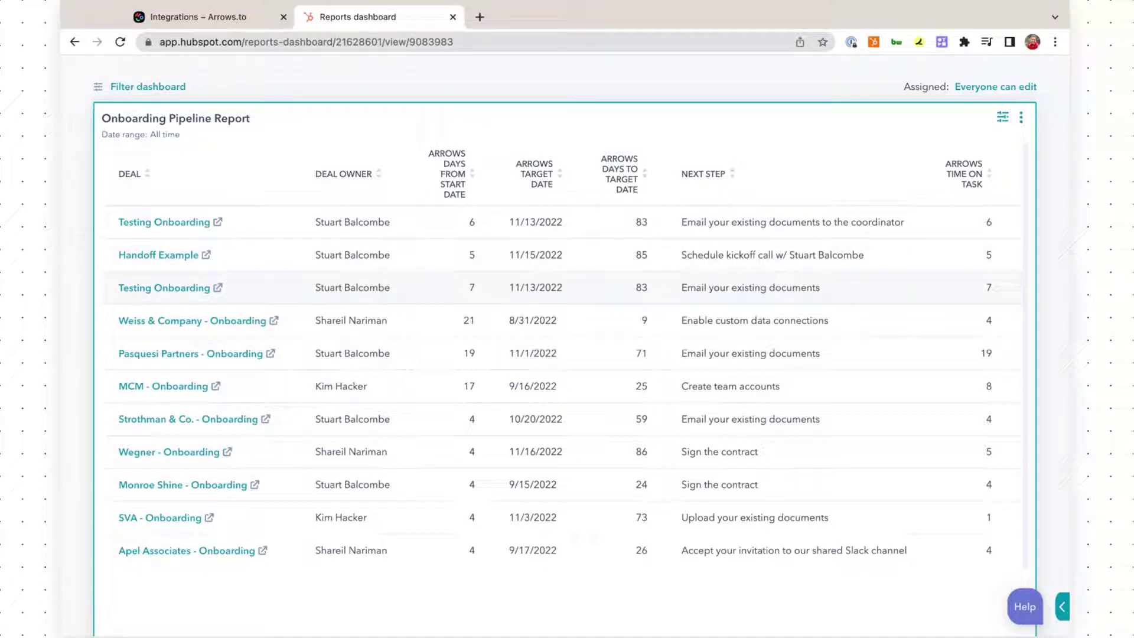
scroll(591, 287, up, 3)
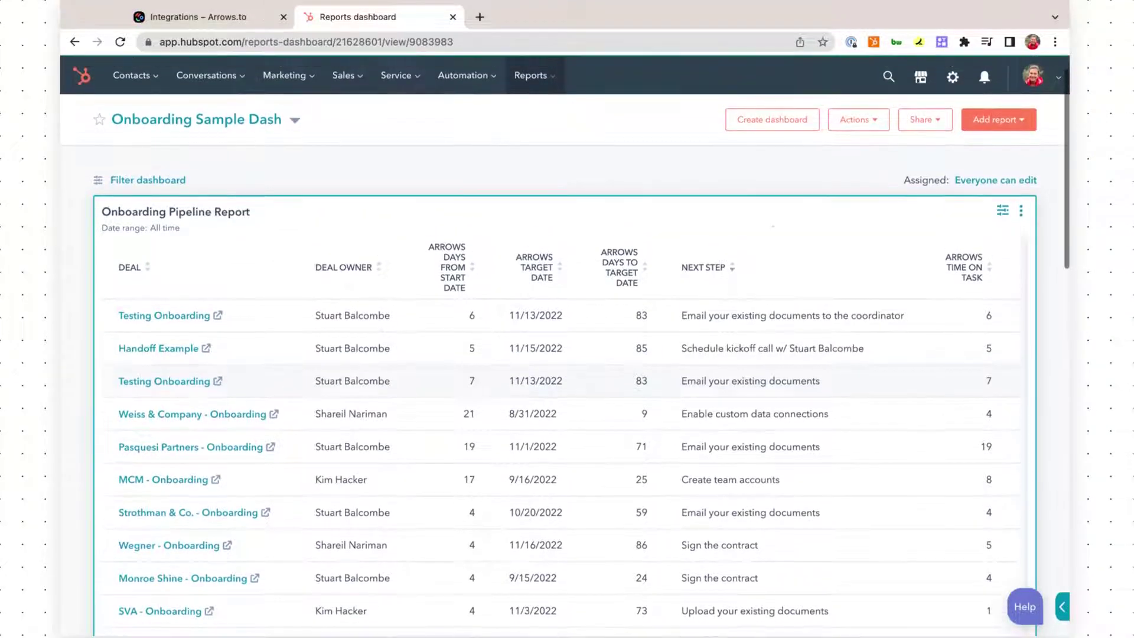
Step: From the Reports list, create a new single-object report based on Deals
mouse_move(530, 75)
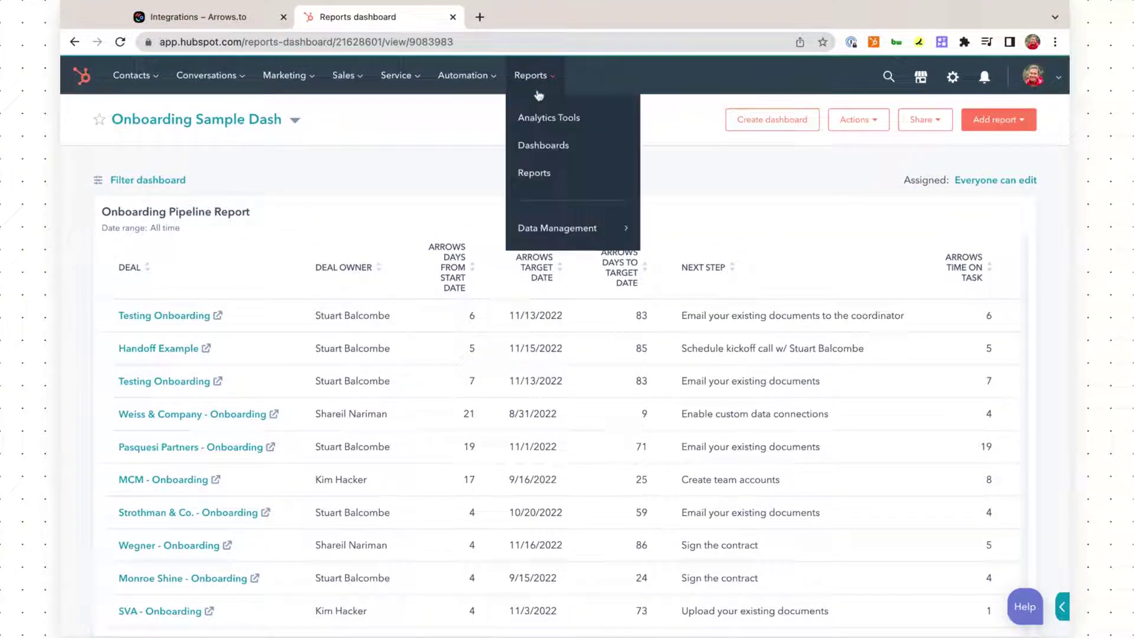
click(534, 172)
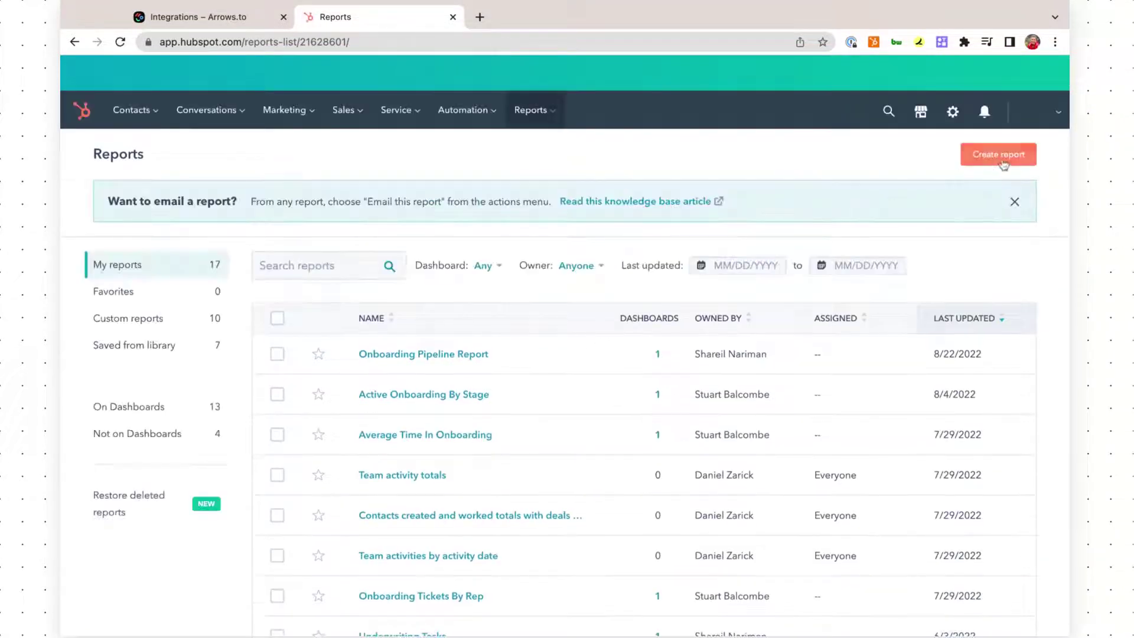
click(1002, 163)
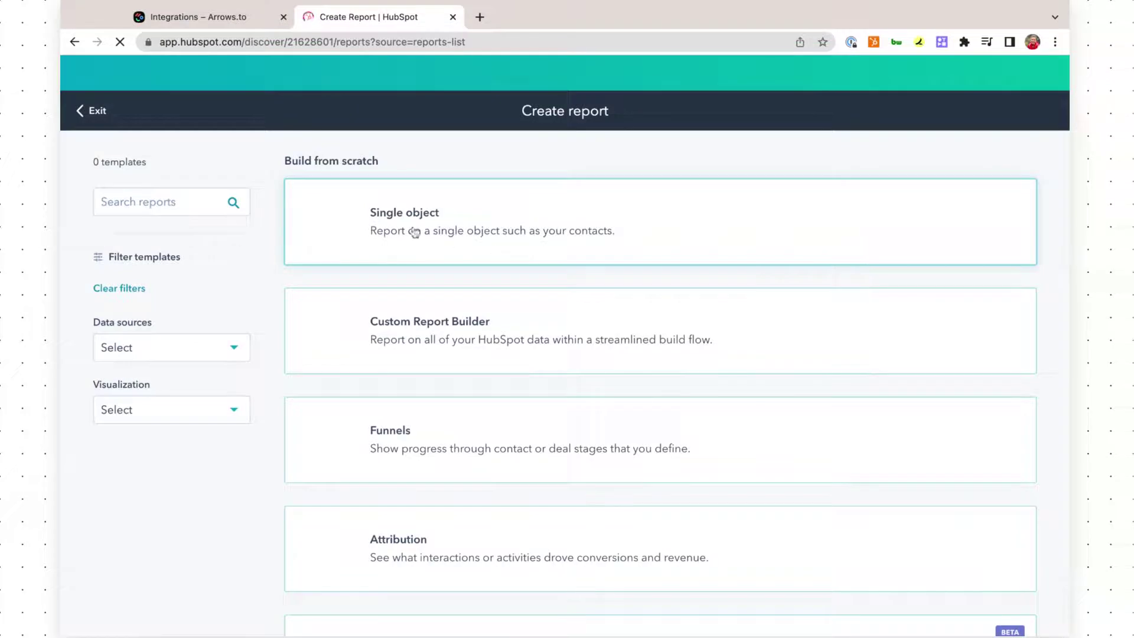
click(416, 232)
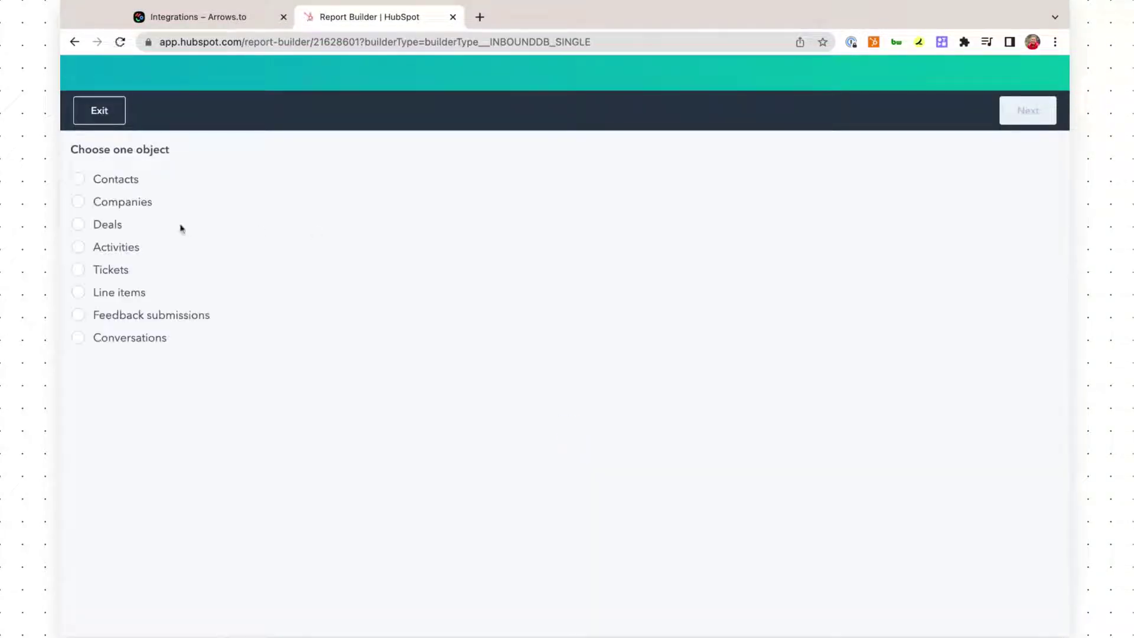
click(106, 226)
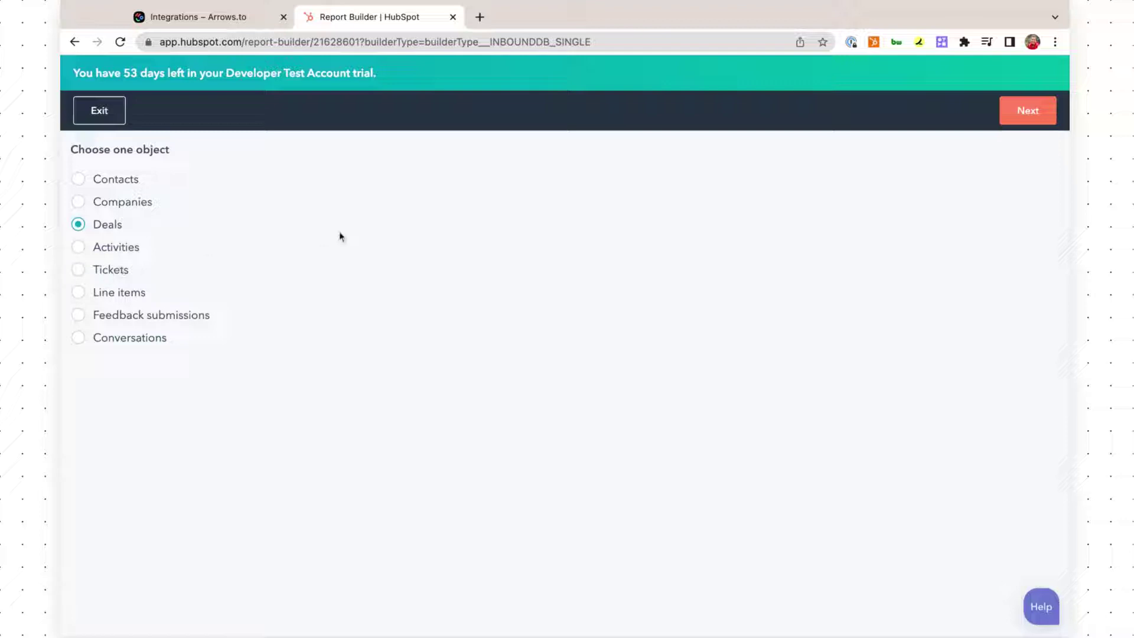
click(1023, 121)
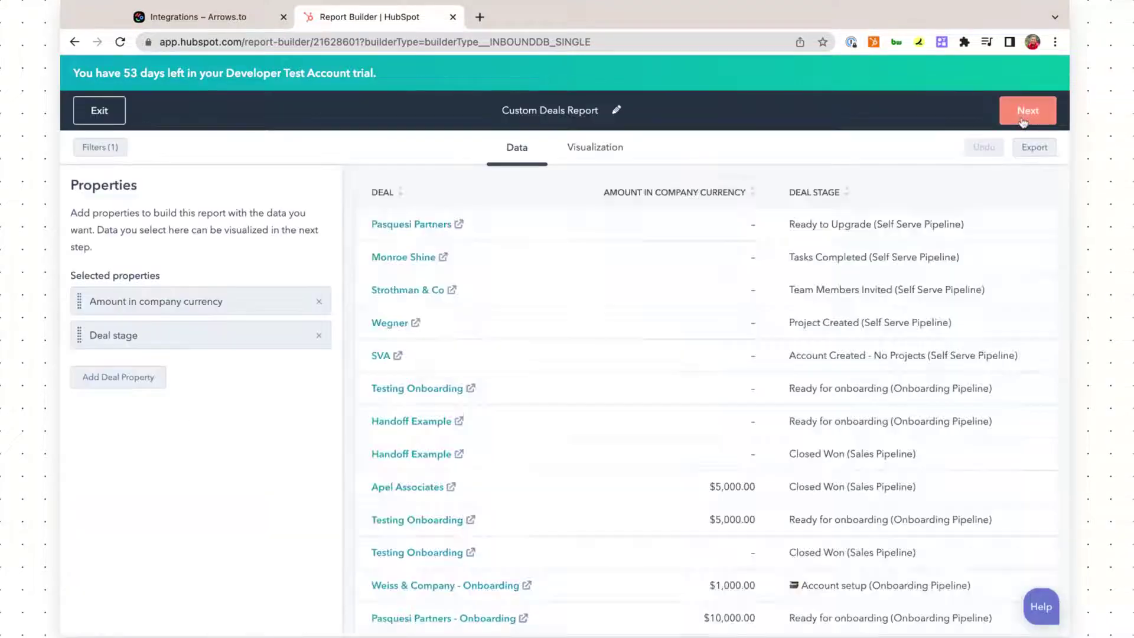
Step: Change the report's required Create date filter to all time
click(110, 148)
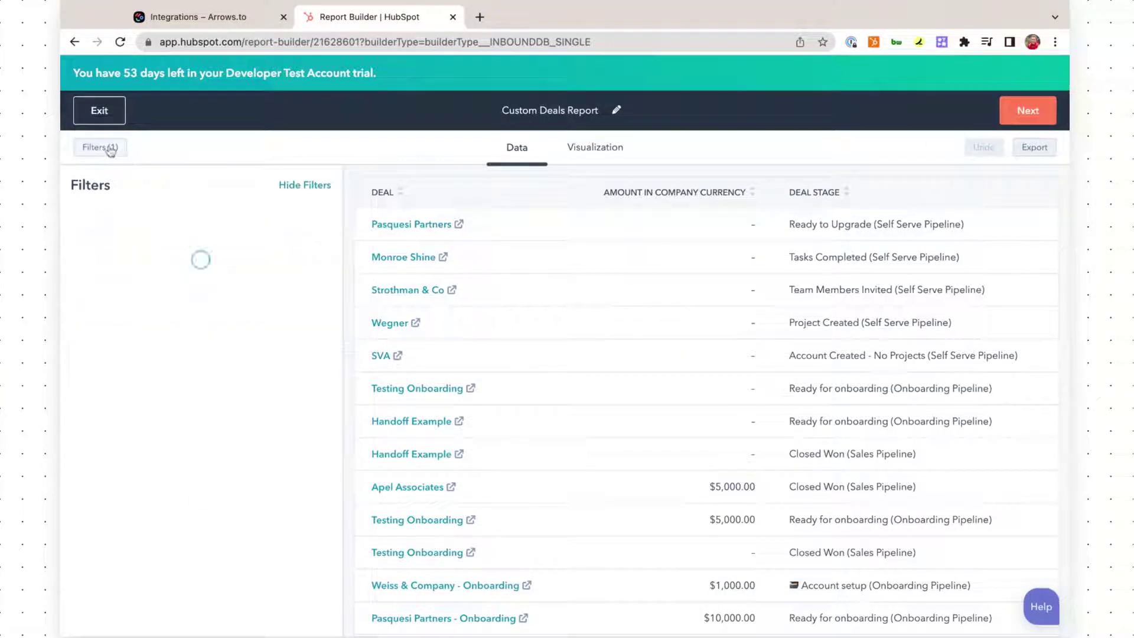
click(164, 249)
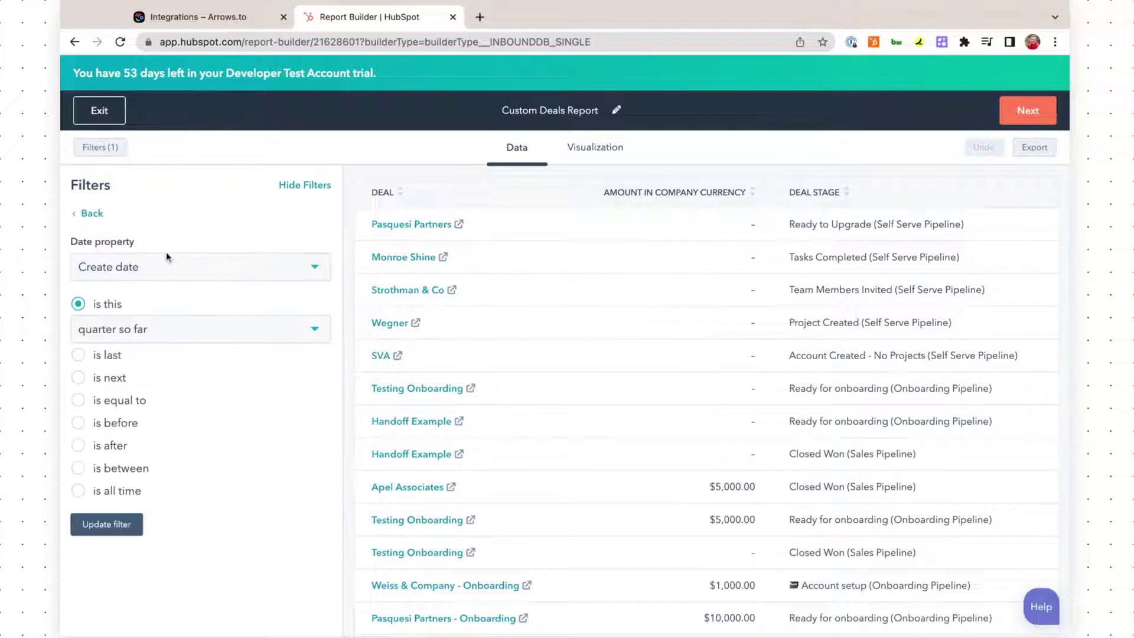
click(83, 491)
click(103, 498)
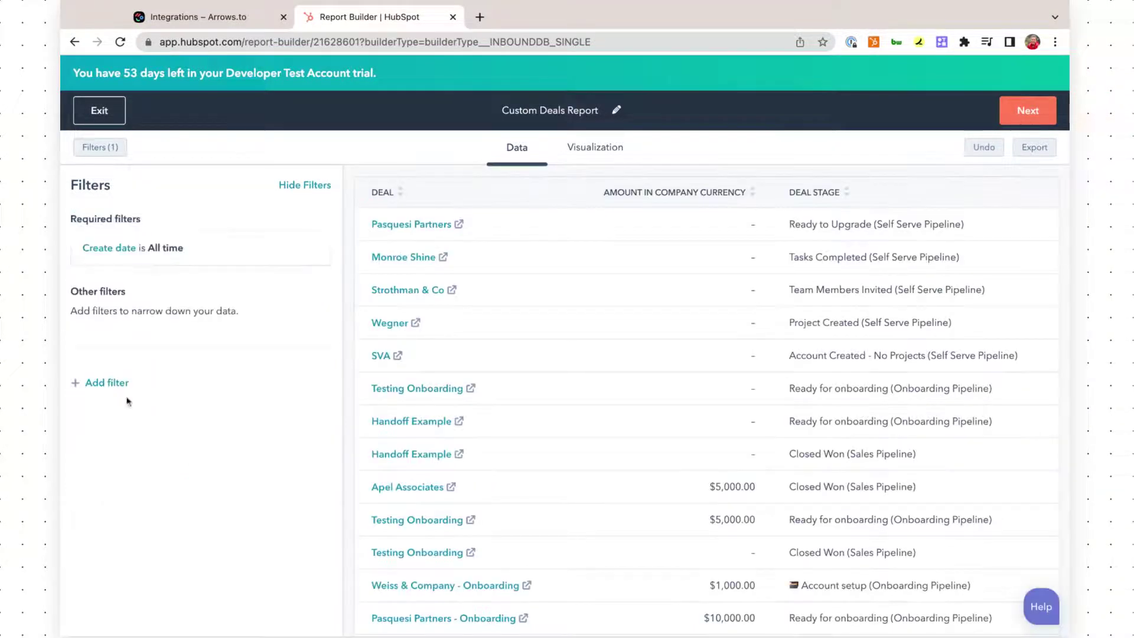
Step: Add a Pipeline filter limited to the Onboarding Pipeline
click(112, 384)
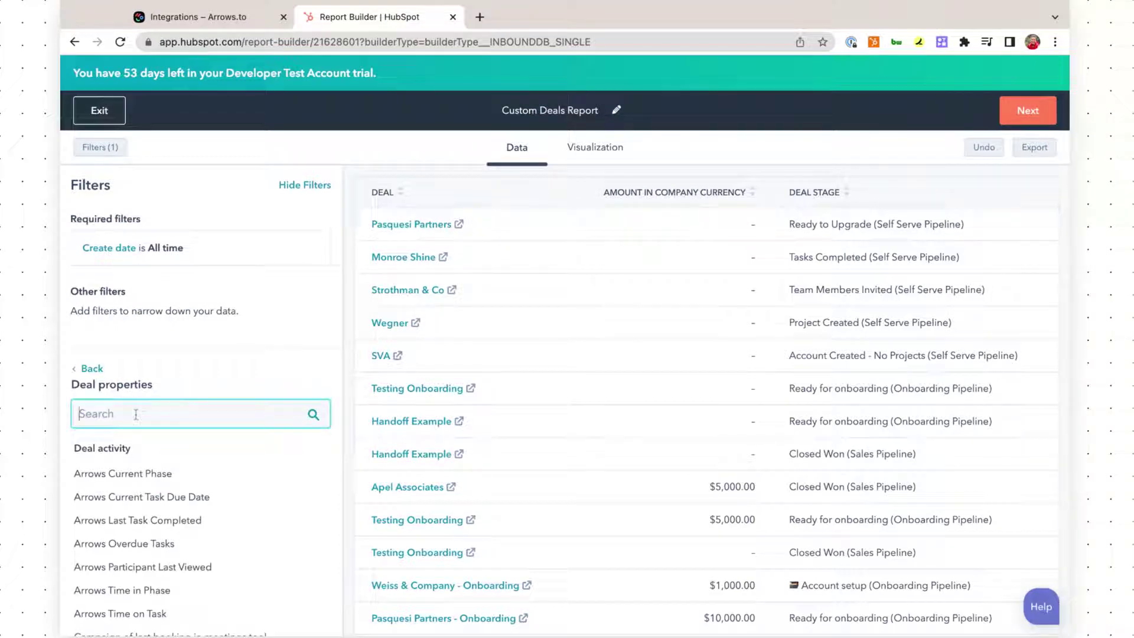
text(pipeline)
click(101, 475)
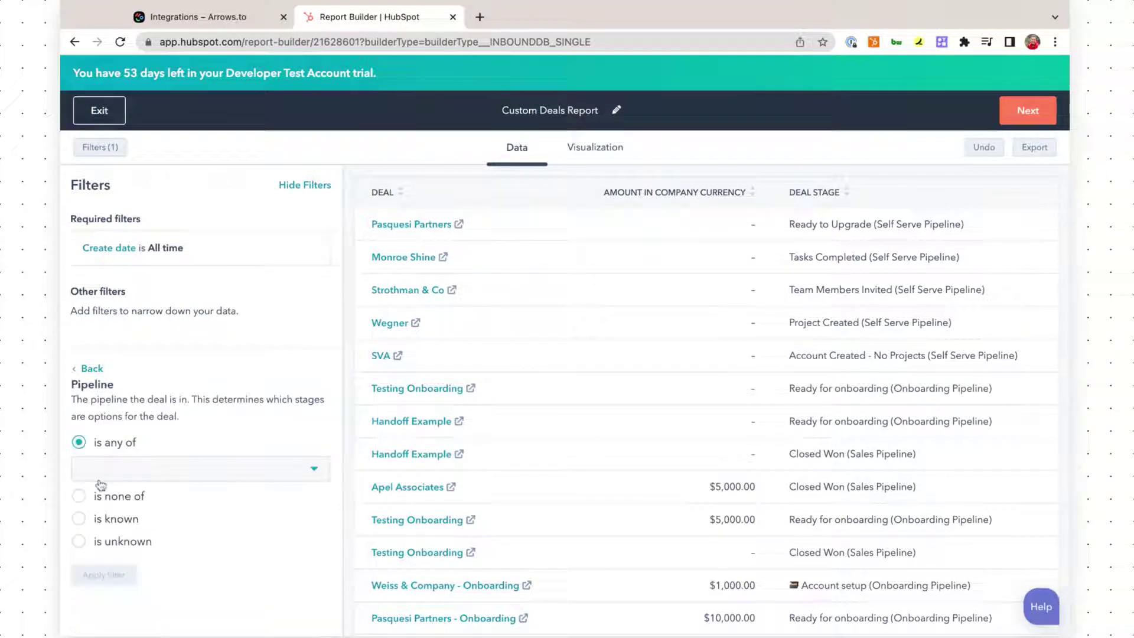
click(125, 473)
text(o)
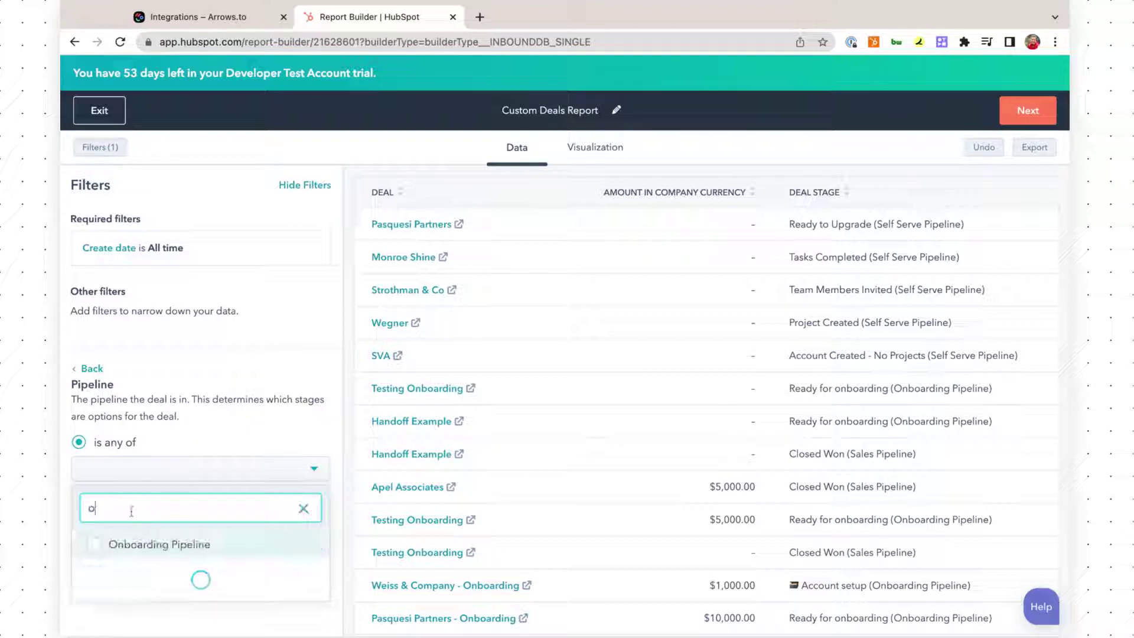
text(nbo)
click(170, 551)
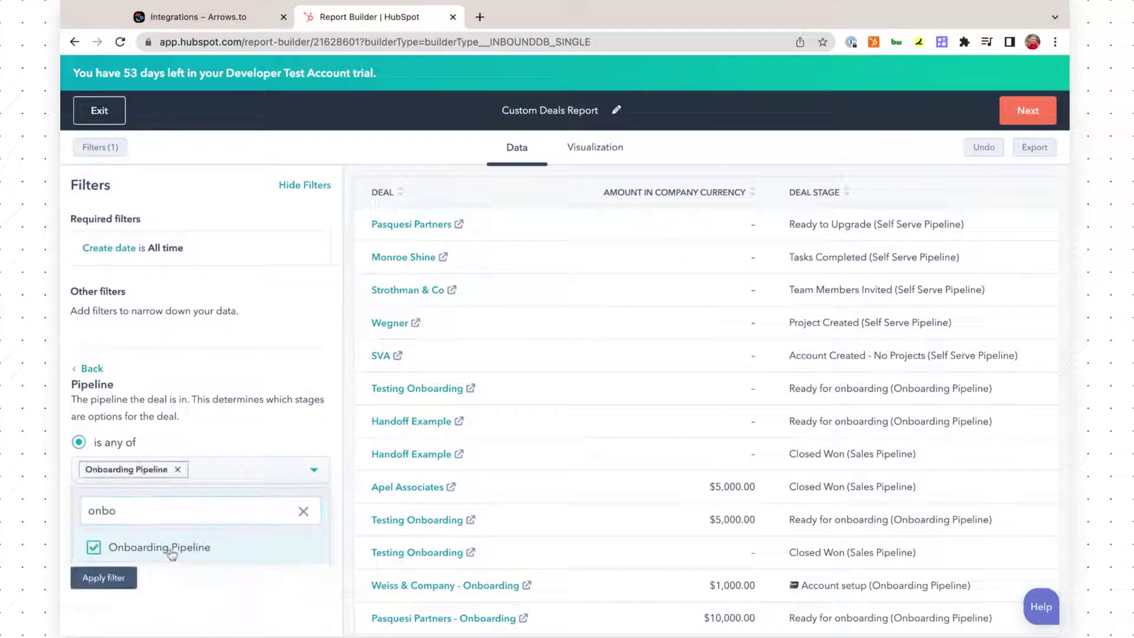
click(112, 577)
click(94, 422)
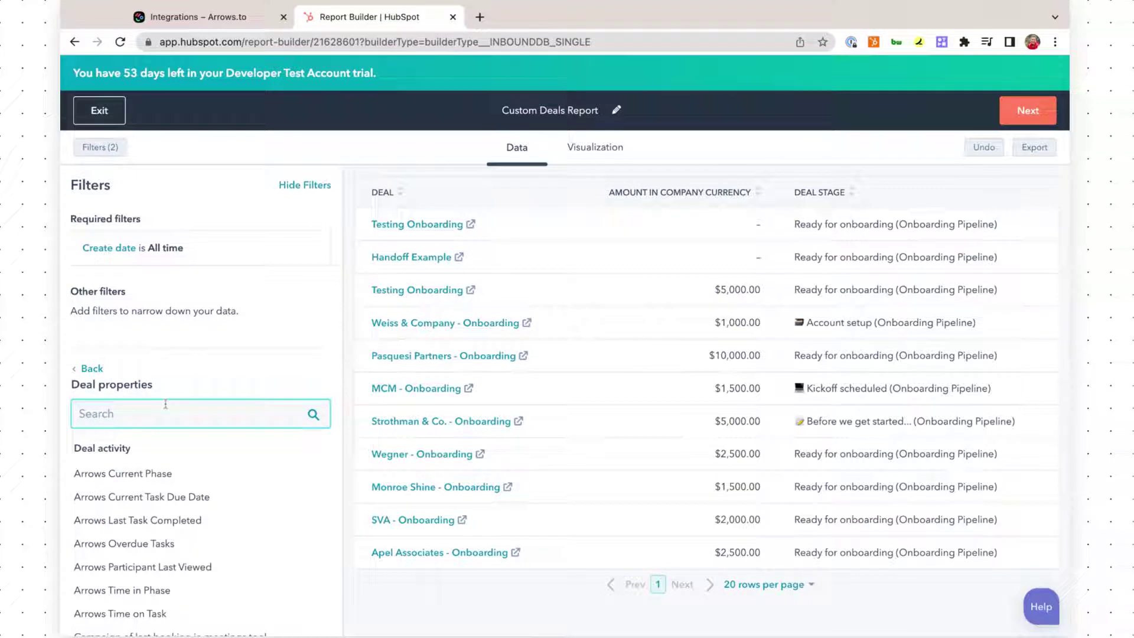
Step: Filter deal stage to Before we get started, Kickoff scheduled, Account setup, Training and Go live
text(stage)
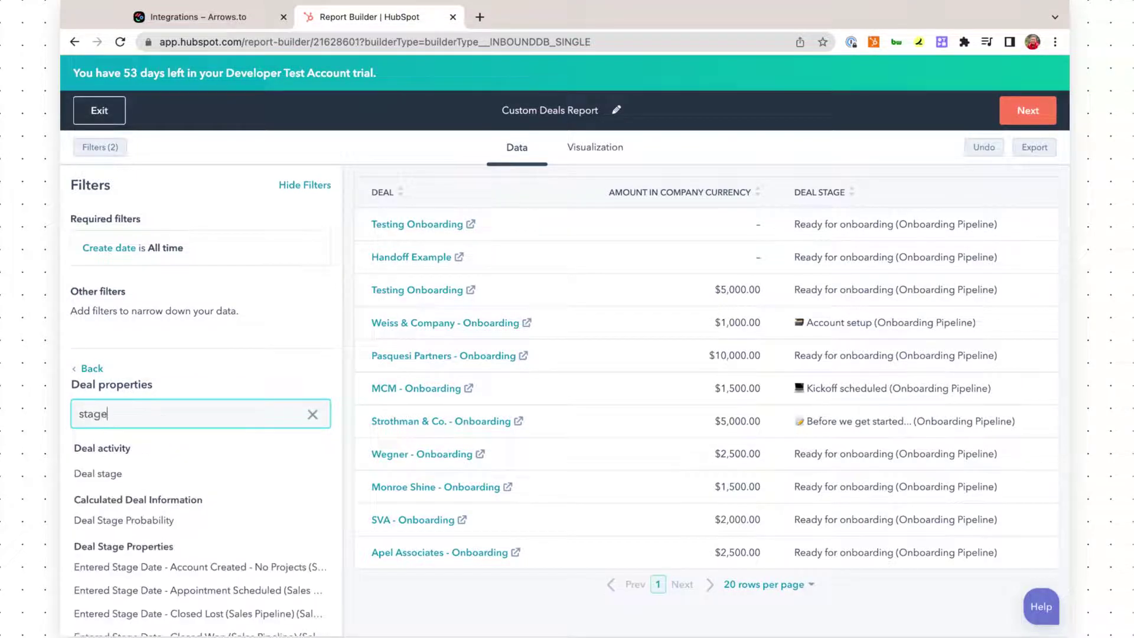
click(106, 474)
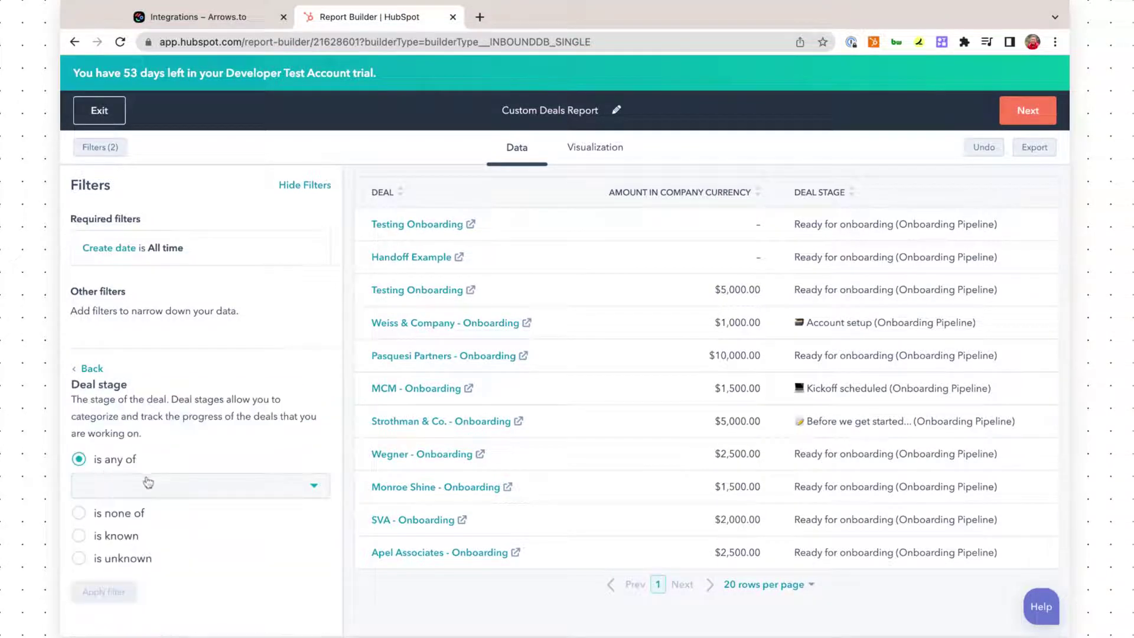
click(147, 483)
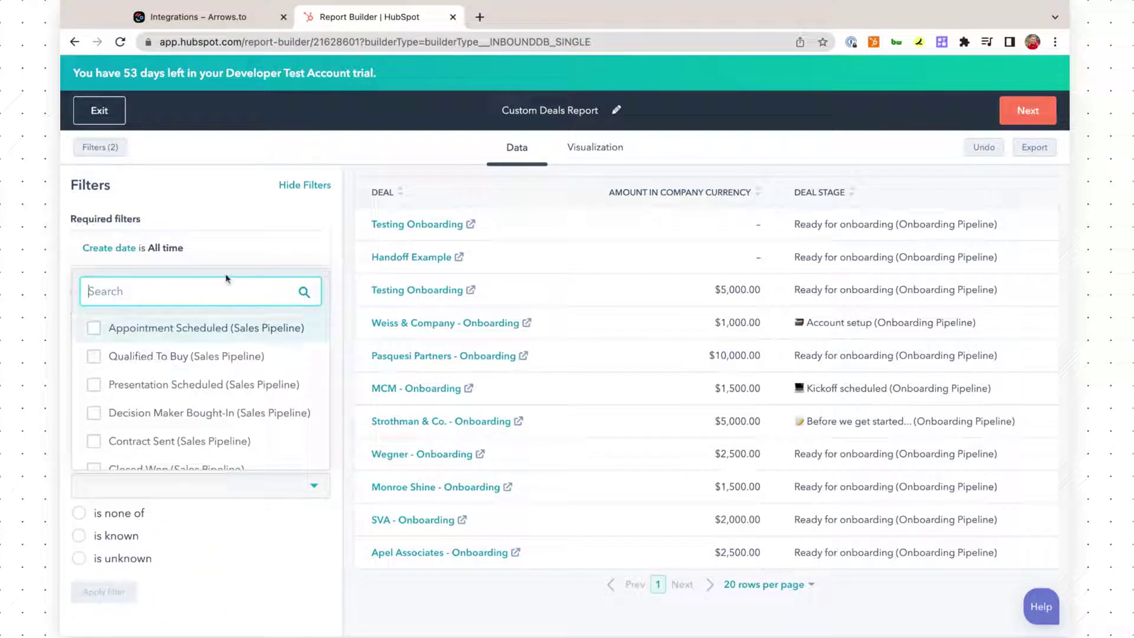
text(onboard)
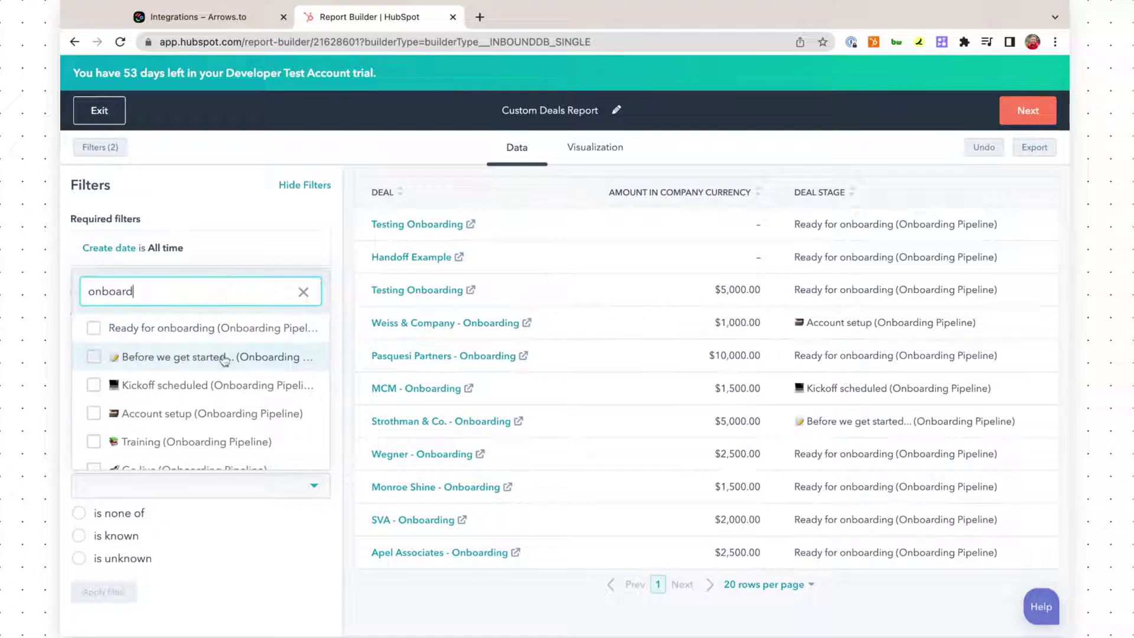
click(225, 357)
click(218, 386)
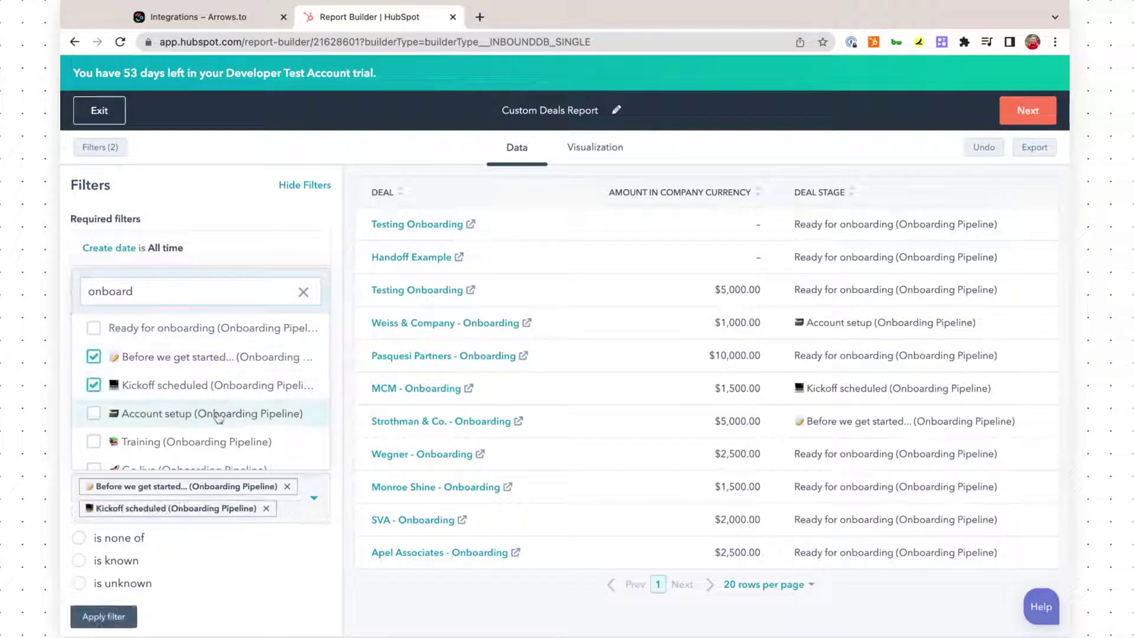
click(217, 415)
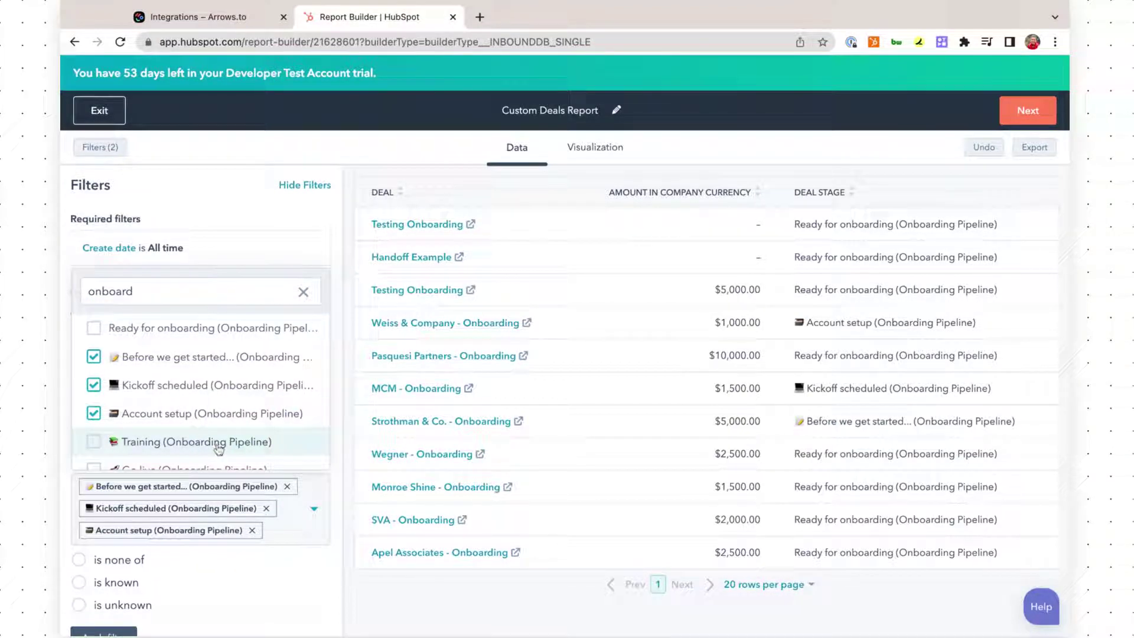
click(218, 448)
scroll(218, 448, down, 1)
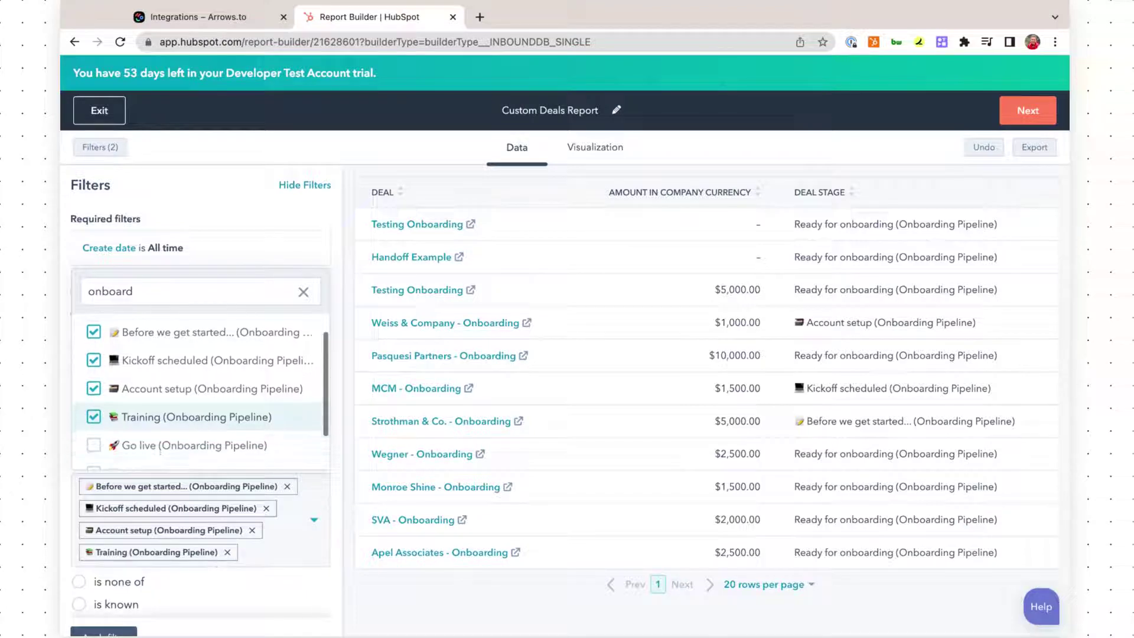
click(194, 452)
click(210, 627)
click(159, 630)
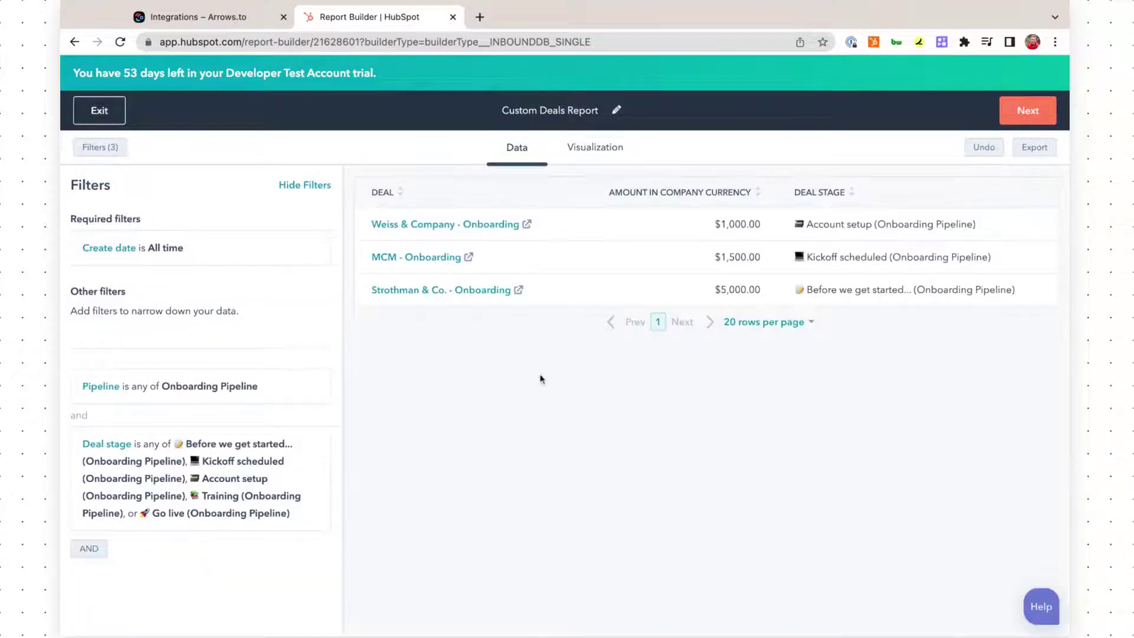
Step: Replace the Amount column with Deal owner, then bring up the Arrows integrations page
click(519, 160)
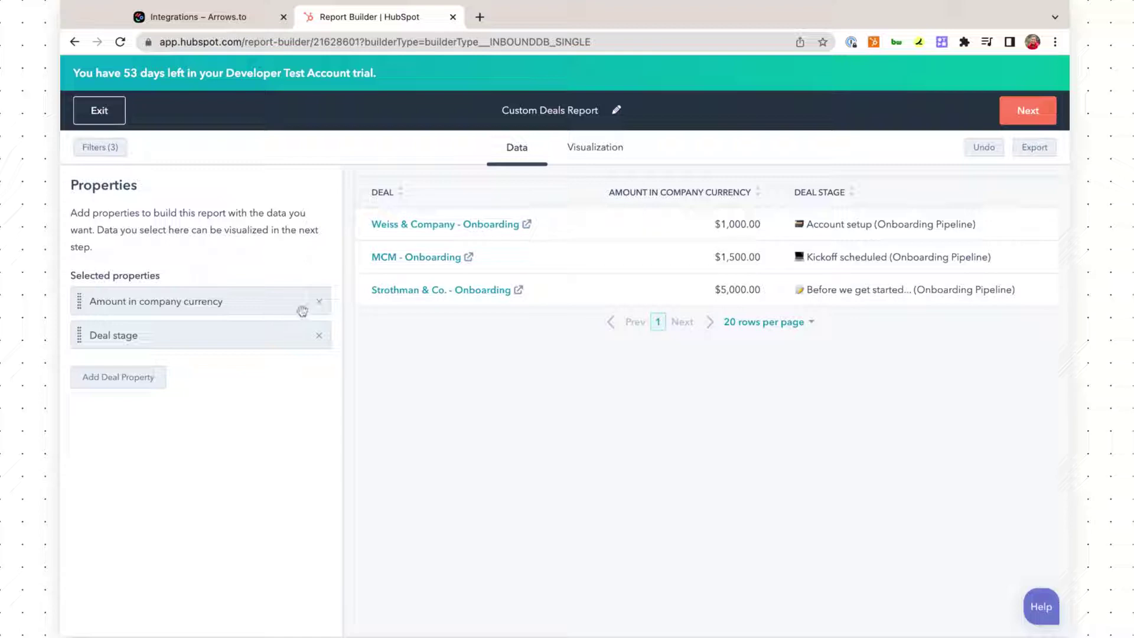
click(319, 302)
click(149, 353)
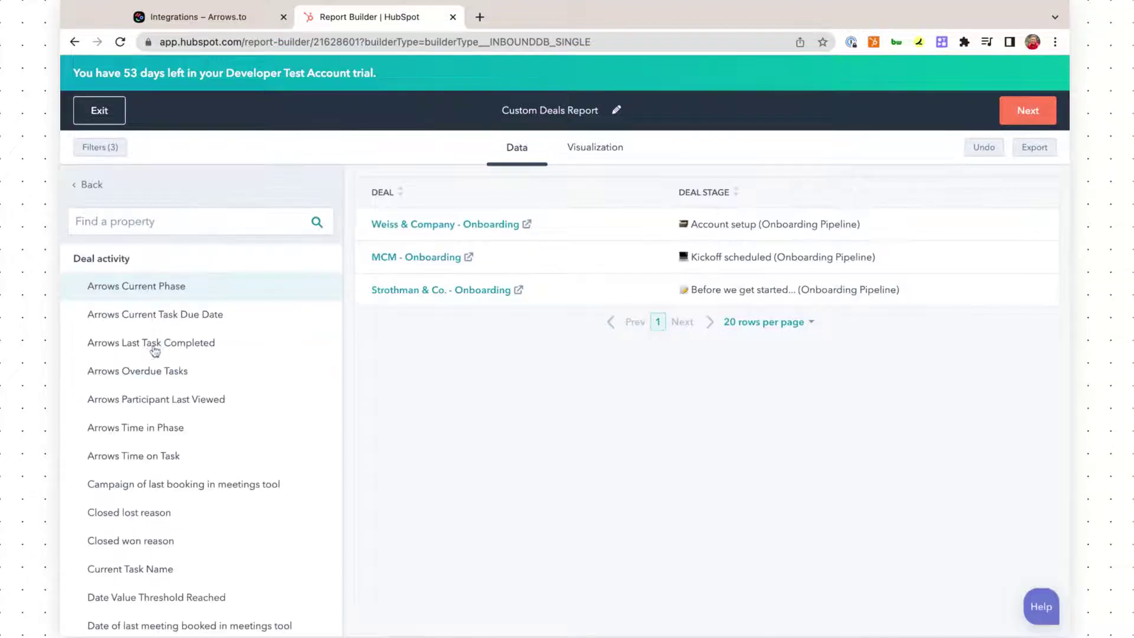
click(234, 226)
text(deal ow)
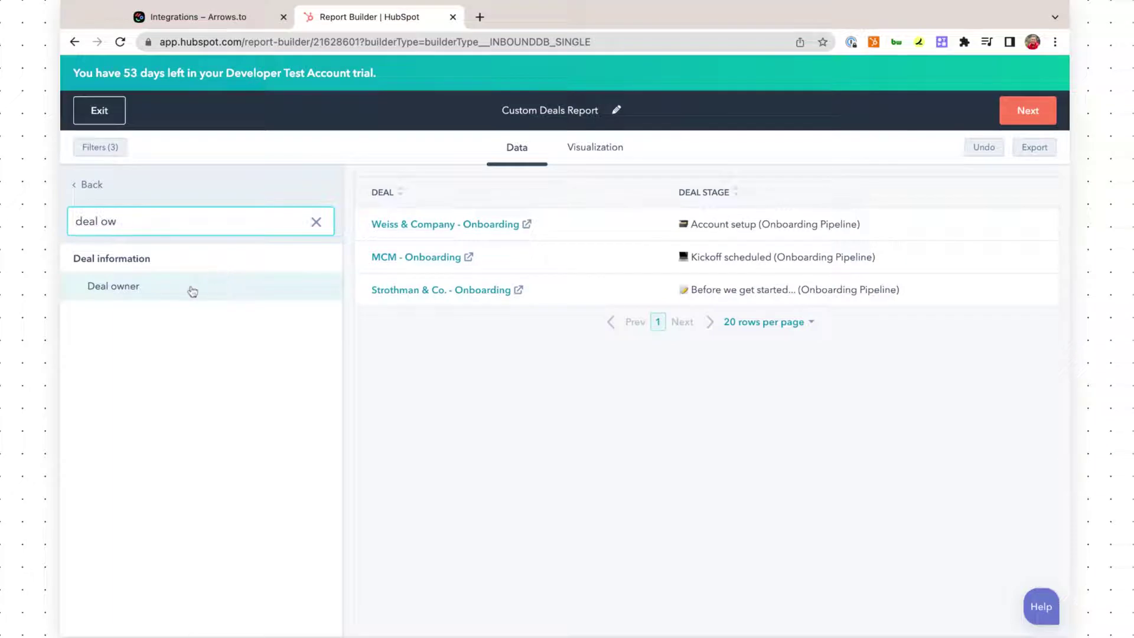
click(190, 292)
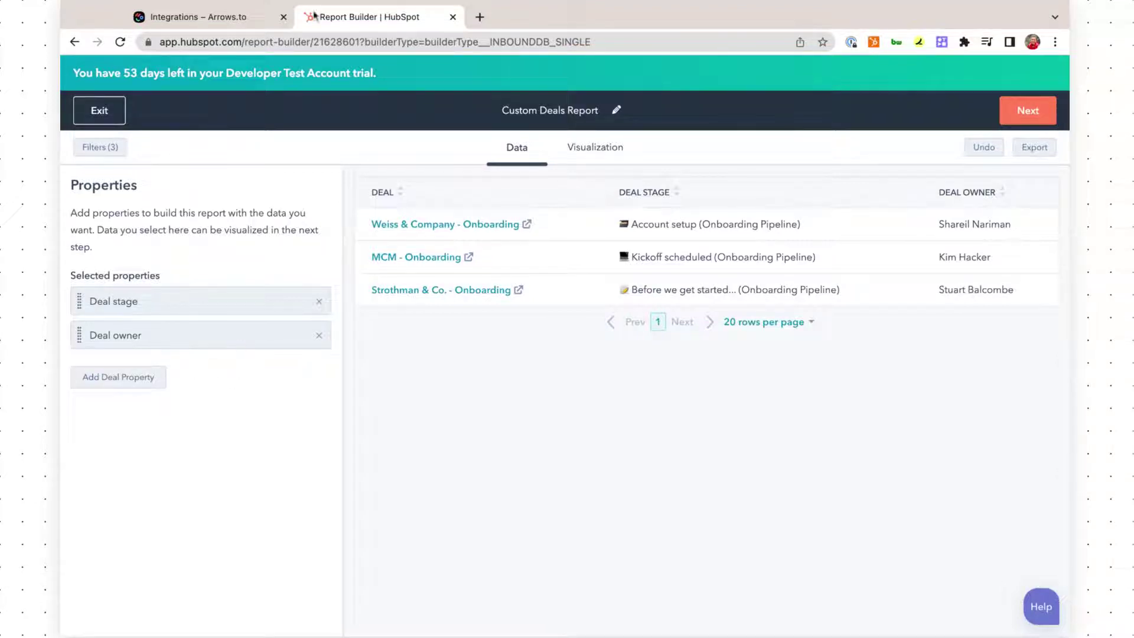
click(222, 18)
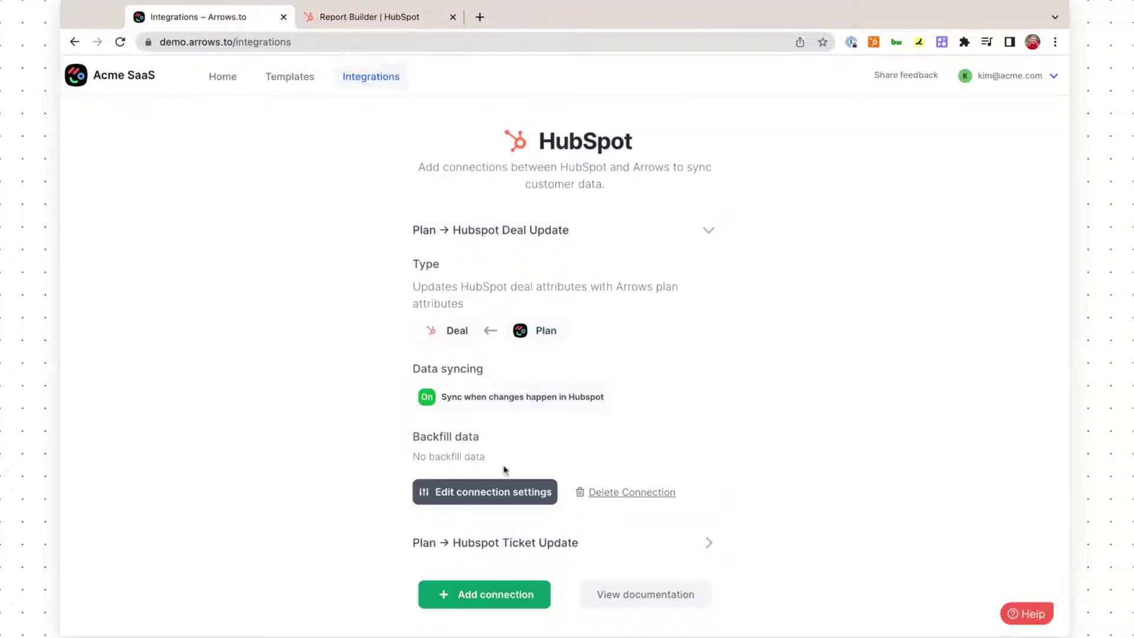
Step: Review the Plan → HubSpot Deal Update attribute mappings, then return to the report builder
click(505, 494)
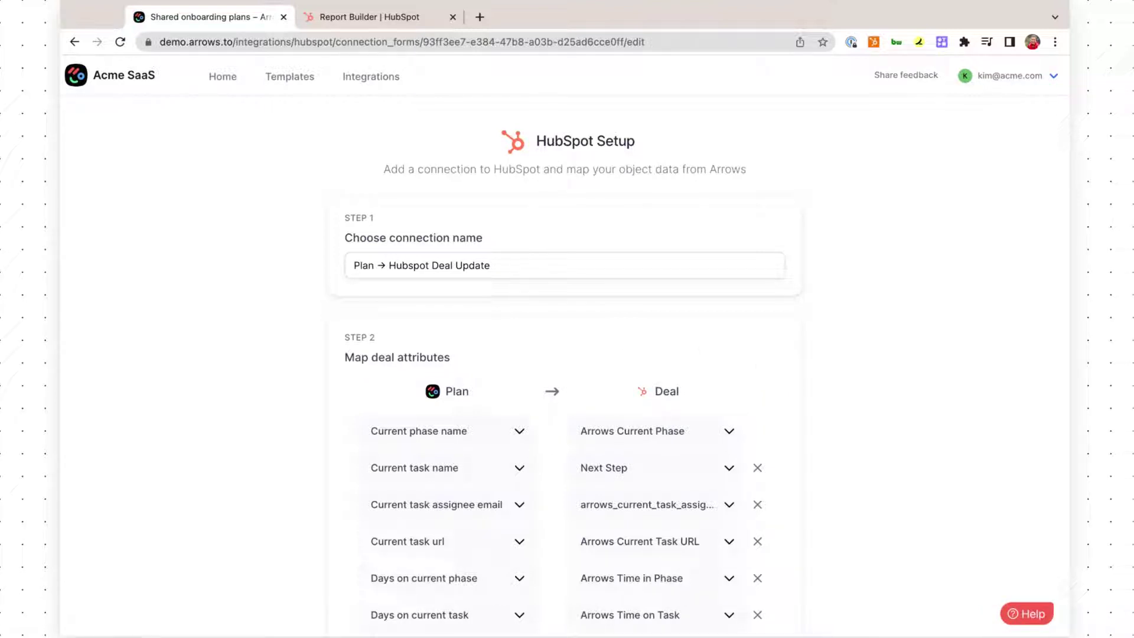
scroll(567, 355, down, 3)
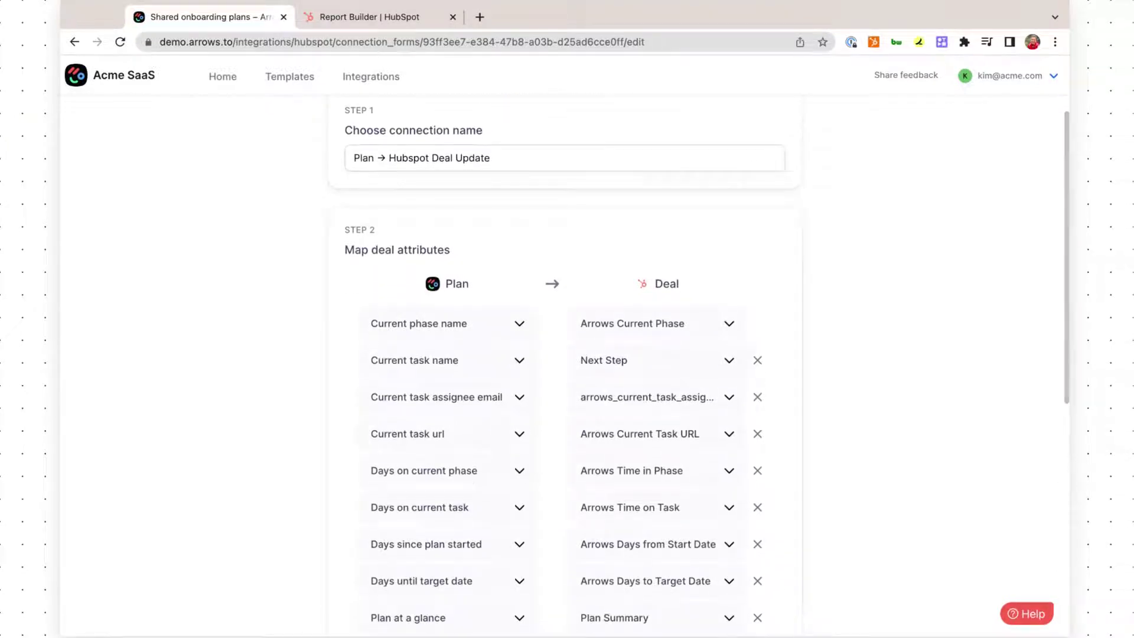
scroll(568, 367, down, 1)
scroll(567, 366, down, 1)
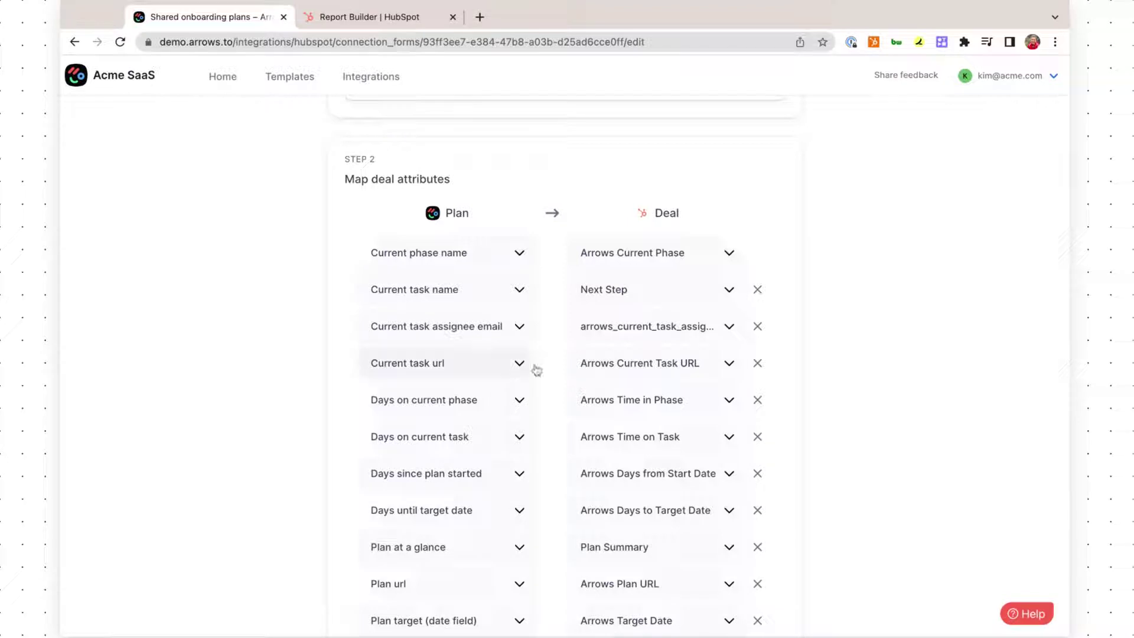
click(378, 17)
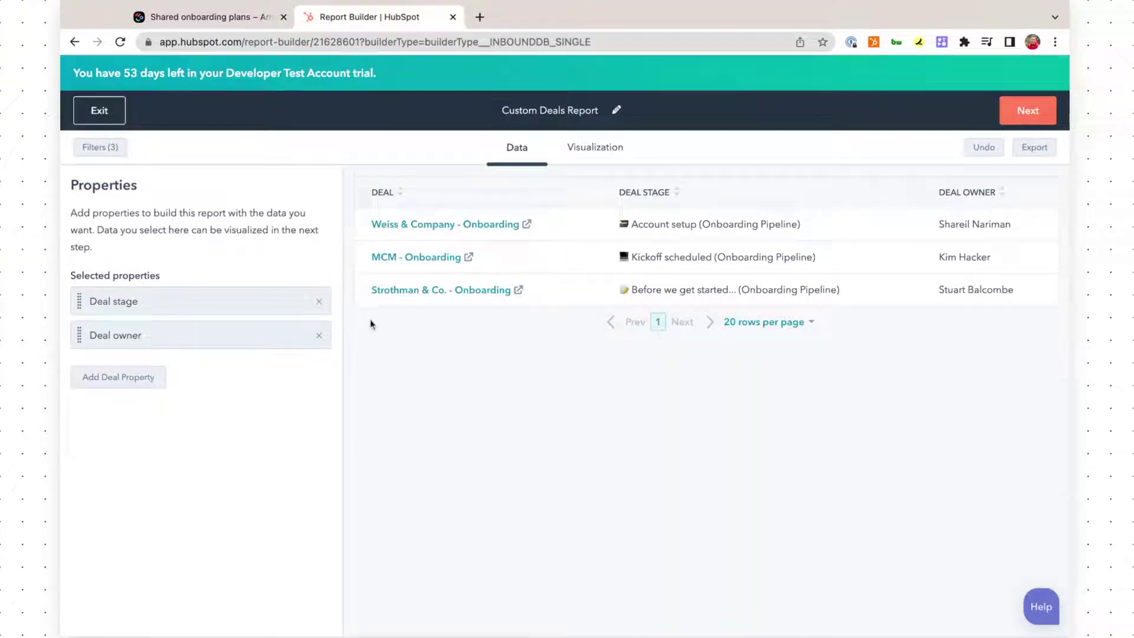
Step: Add Arrows Target Date and Arrows Time on Task as report columns
click(142, 378)
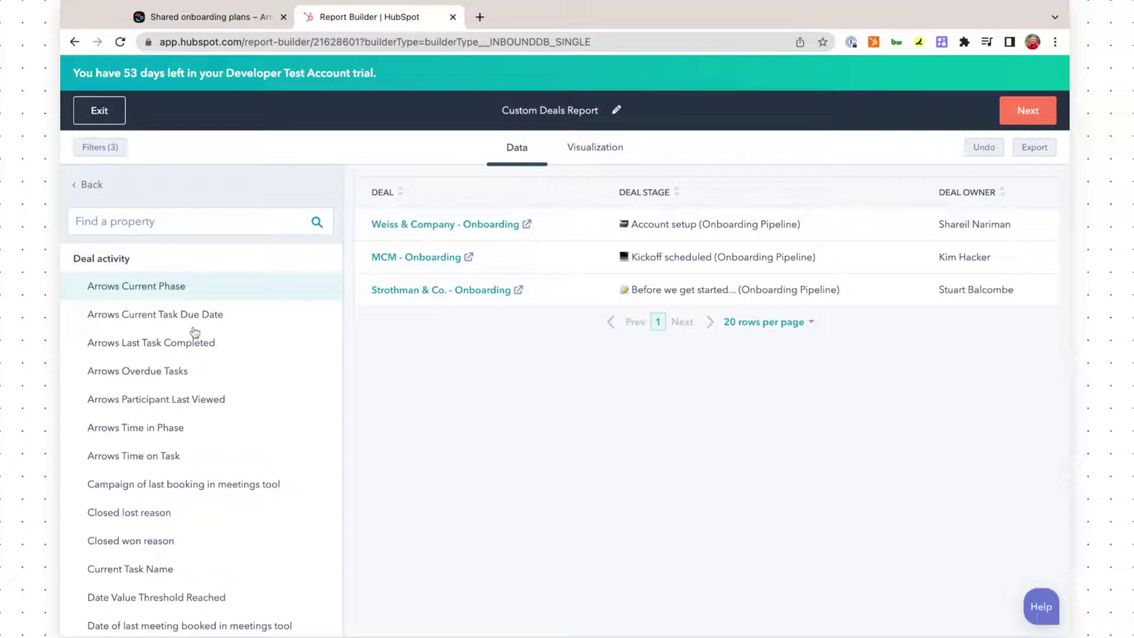
click(243, 224)
text(target)
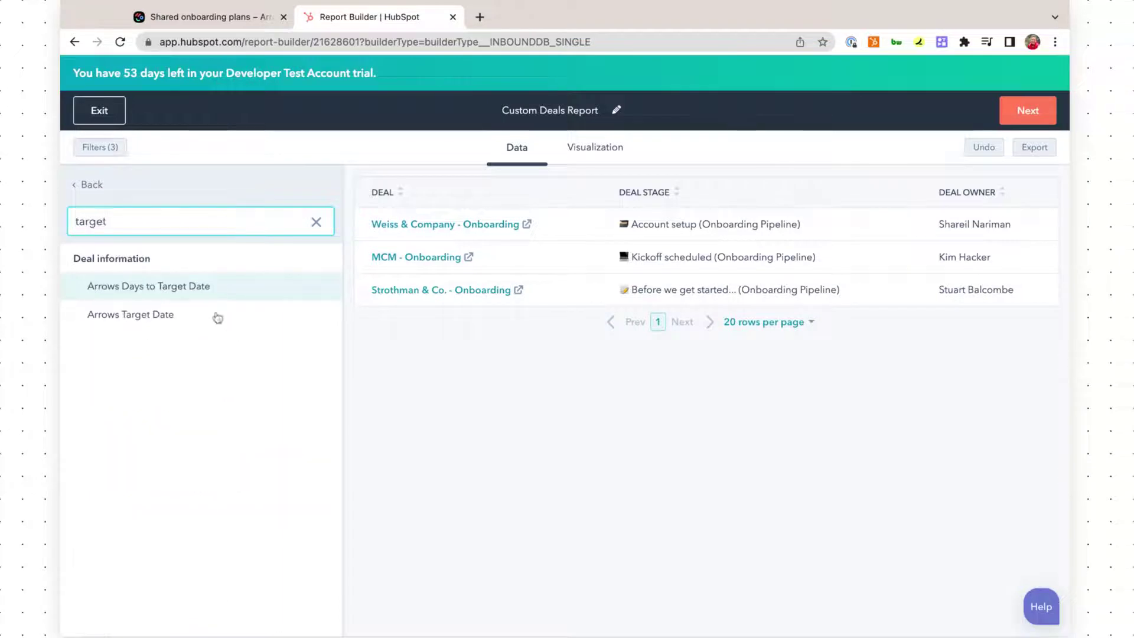
click(157, 315)
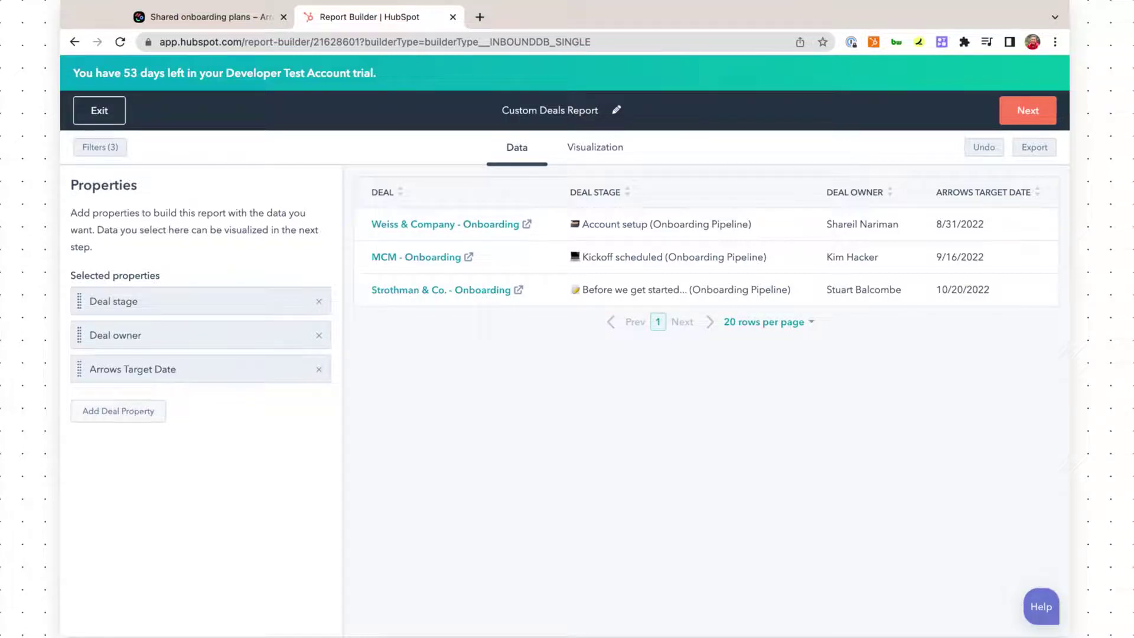
click(118, 411)
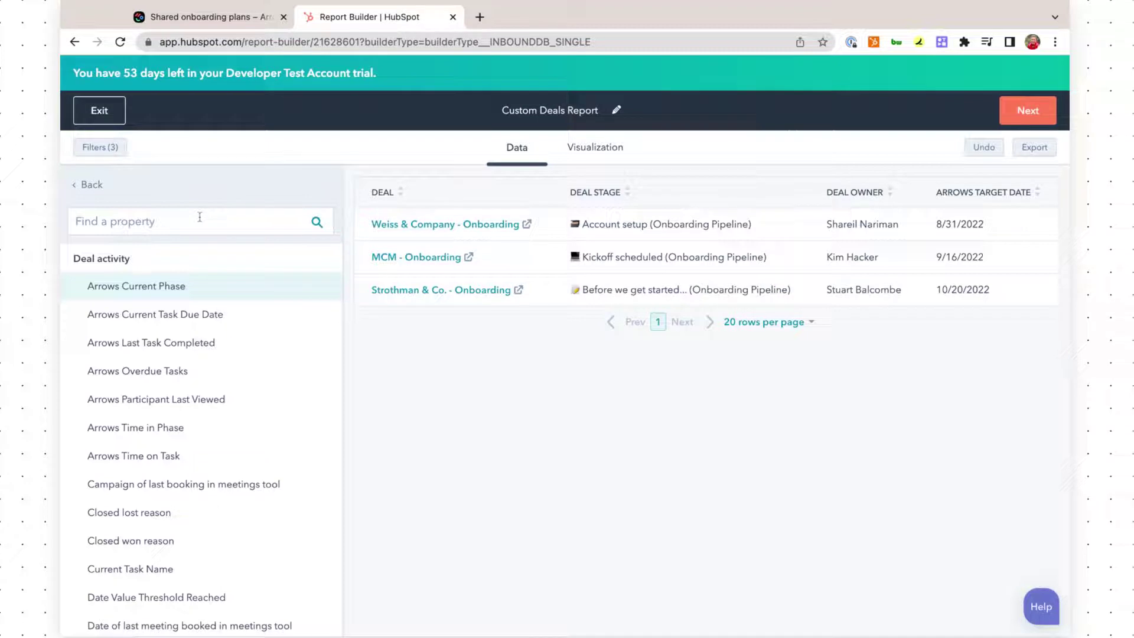
click(200, 218)
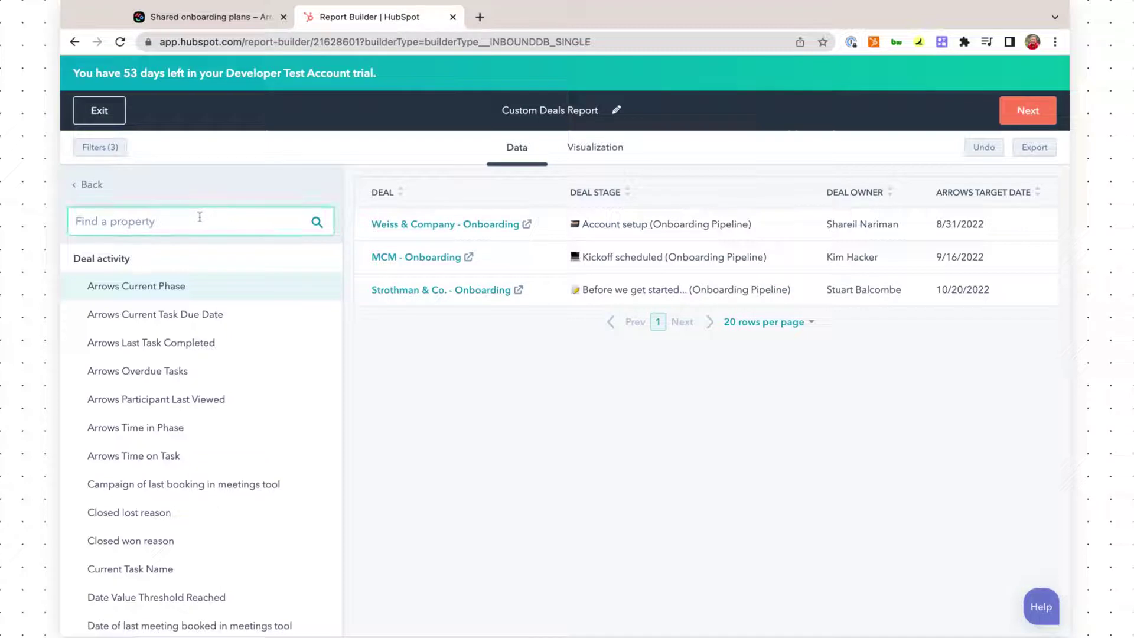
click(162, 456)
Step: Add Arrows Days to Target Date and Next Step as report columns
click(139, 448)
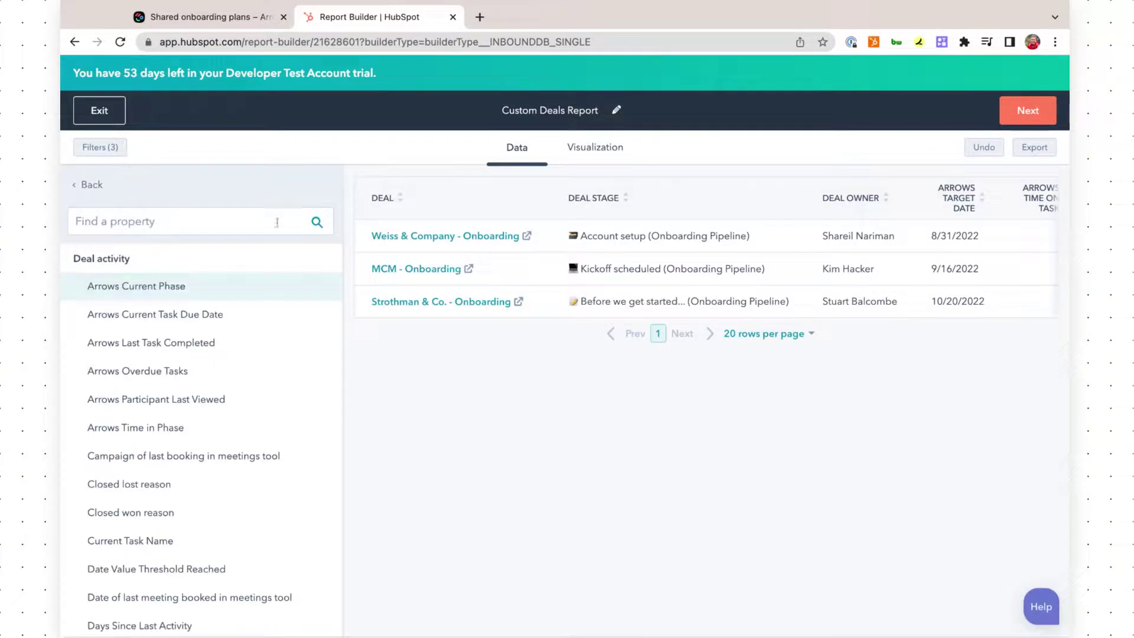
text(days to)
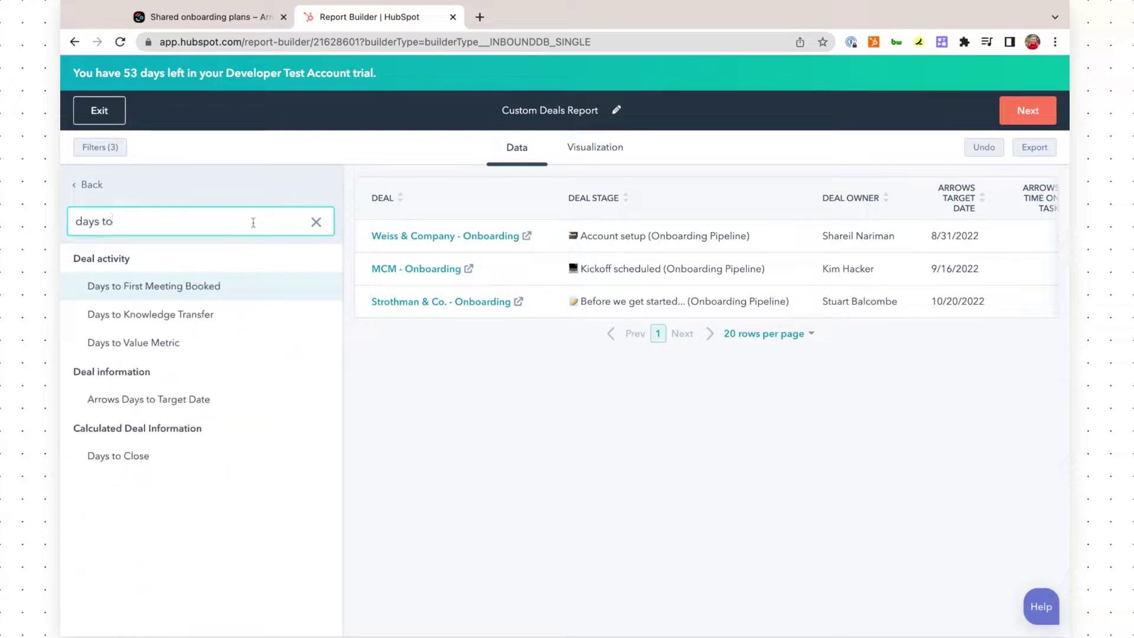
click(216, 401)
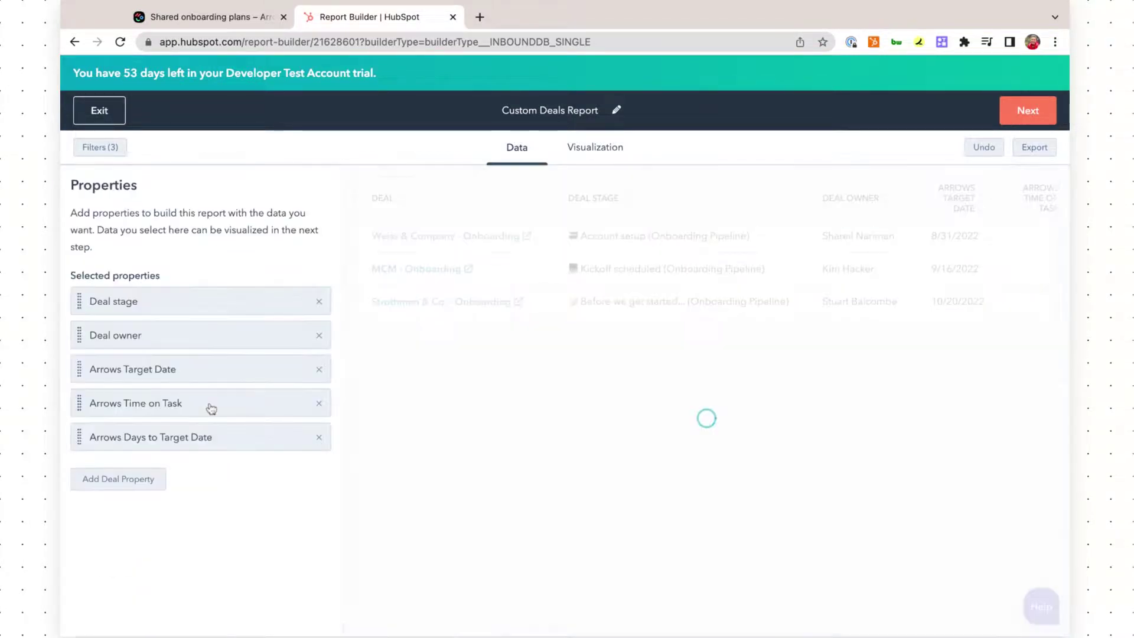
click(125, 483)
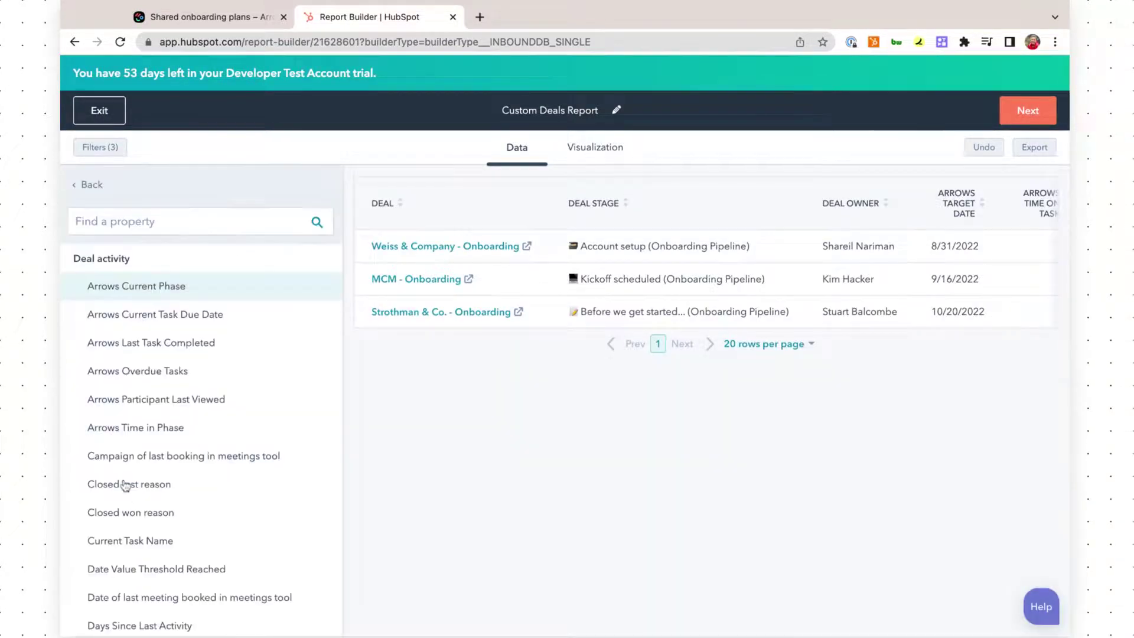
click(201, 224)
text(next)
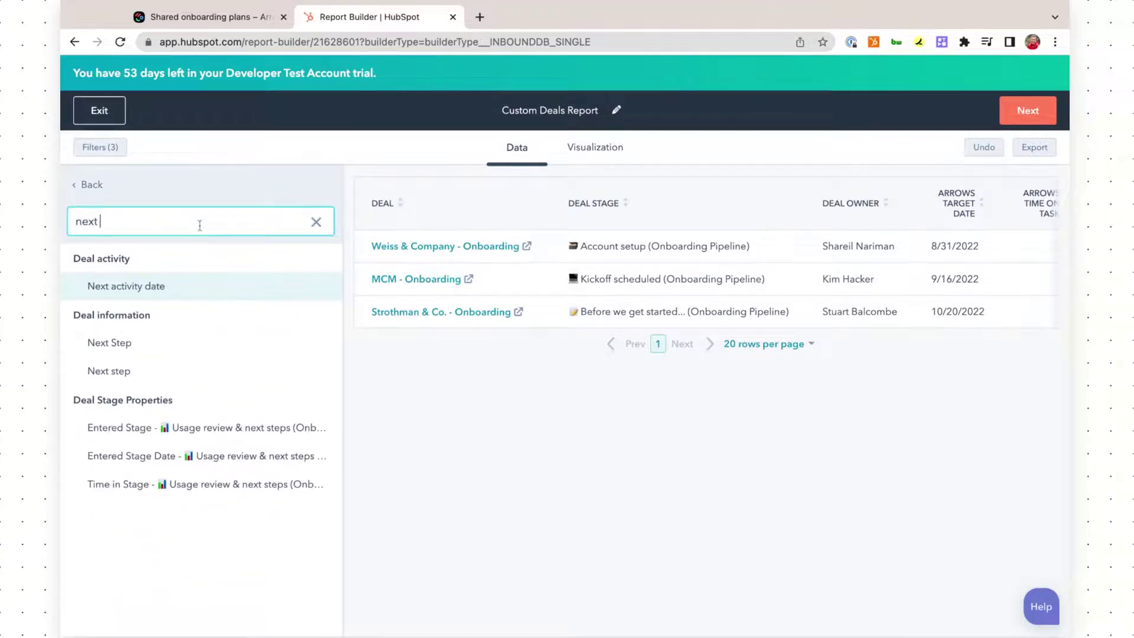
click(130, 350)
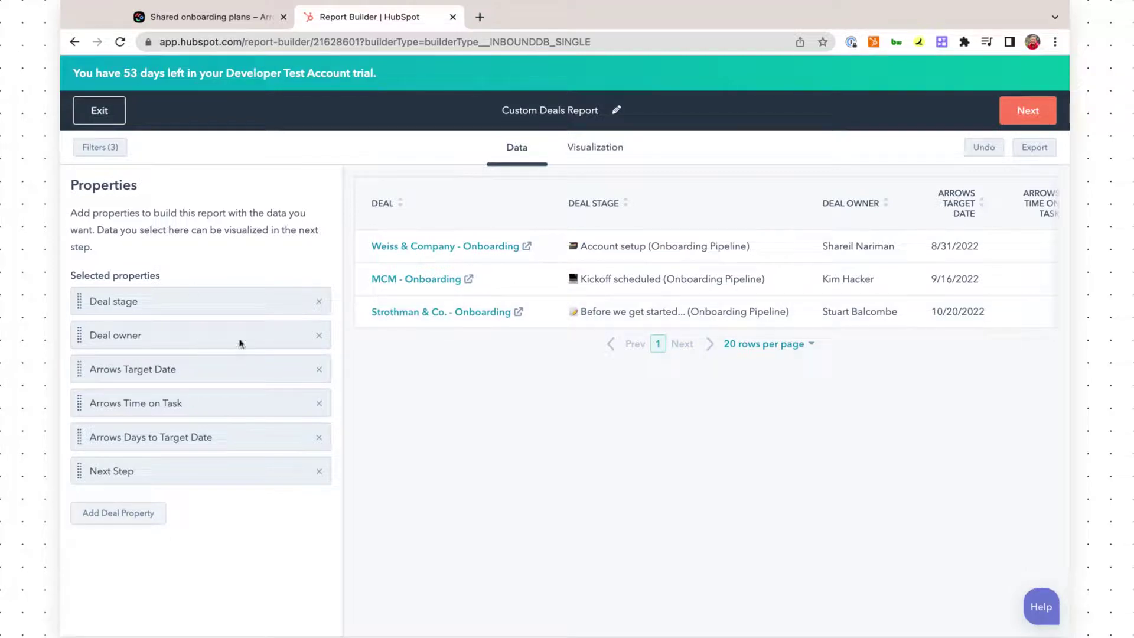
Step: Remove the Deal stage column from the report
click(319, 302)
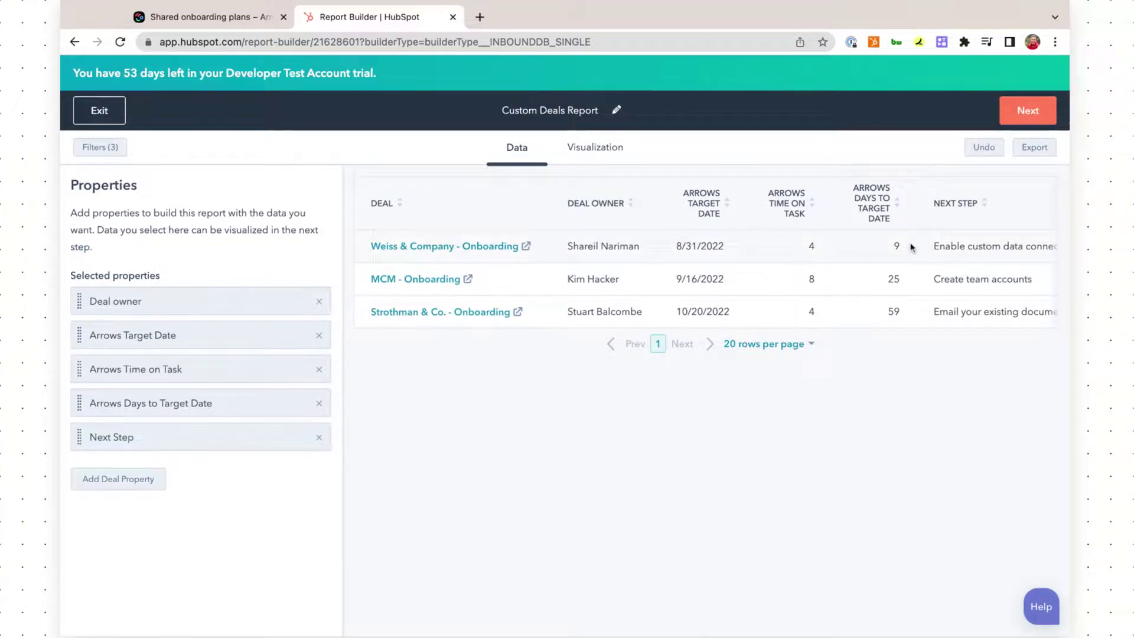
scroll(911, 247, right, 1)
scroll(911, 247, right, 1)
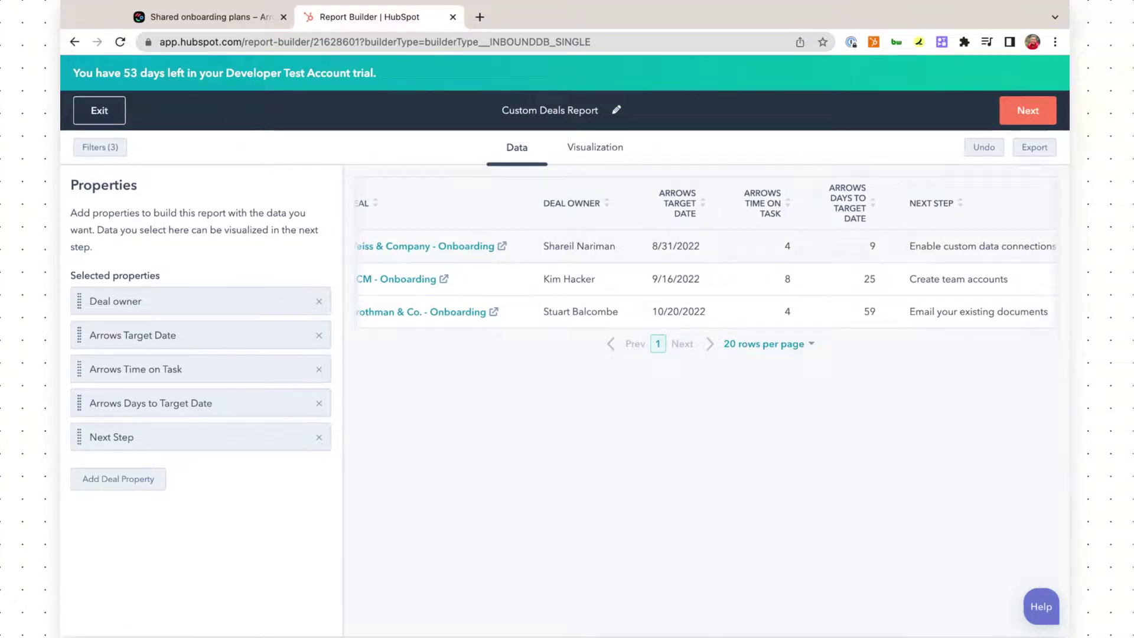
Step: Display the report as an unsummarized data table
click(596, 149)
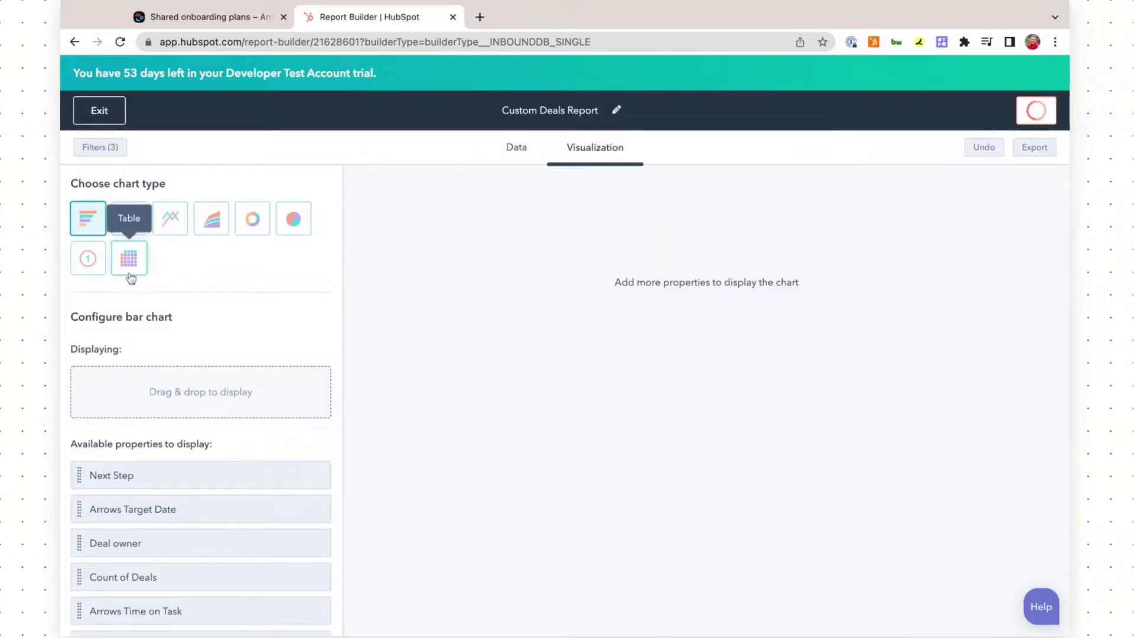
click(129, 264)
click(142, 354)
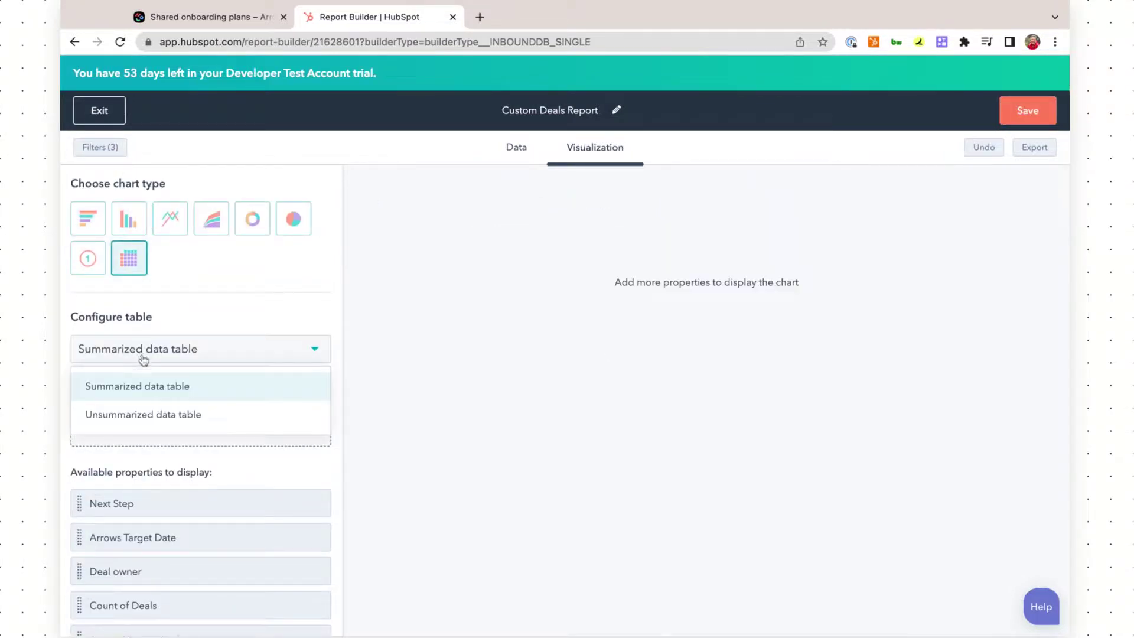
click(141, 412)
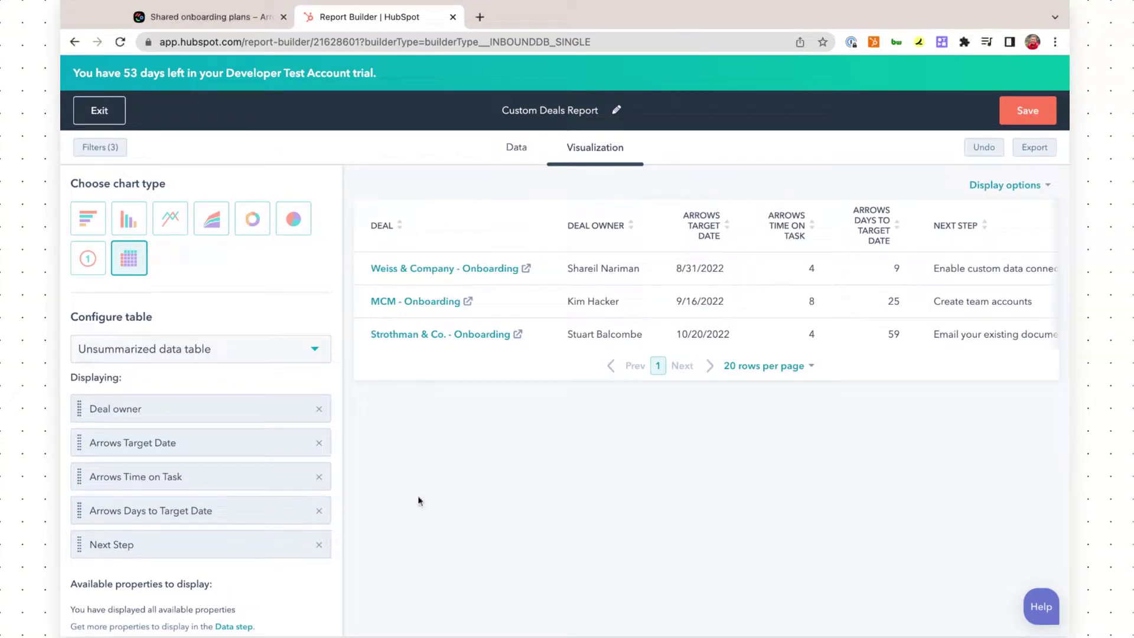
scroll(857, 307, right, 2)
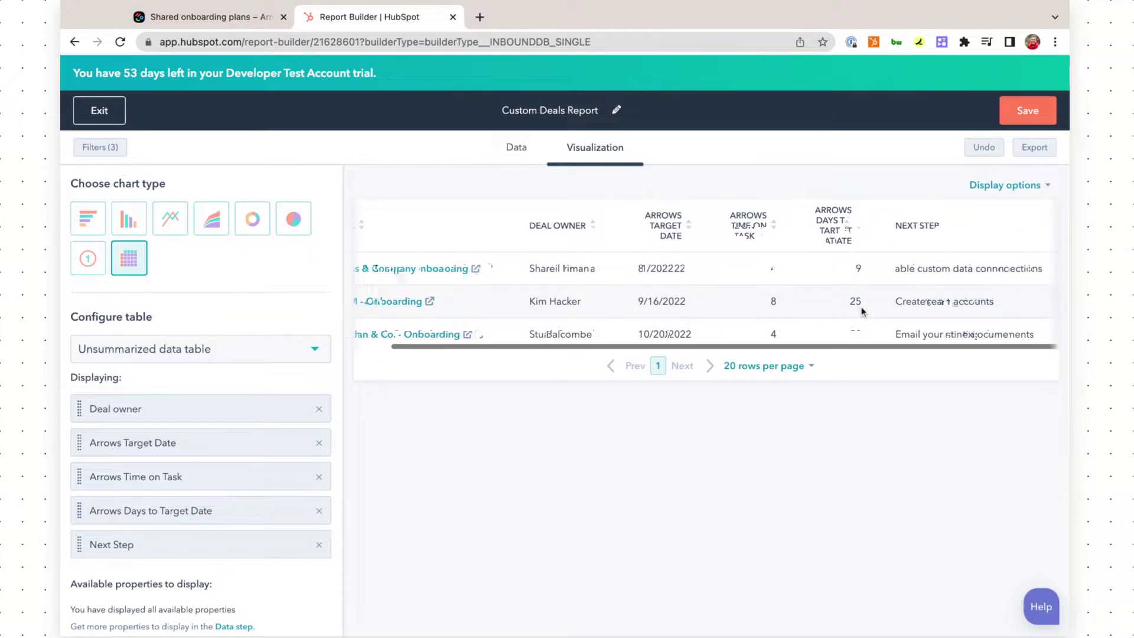
scroll(782, 315, left, 2)
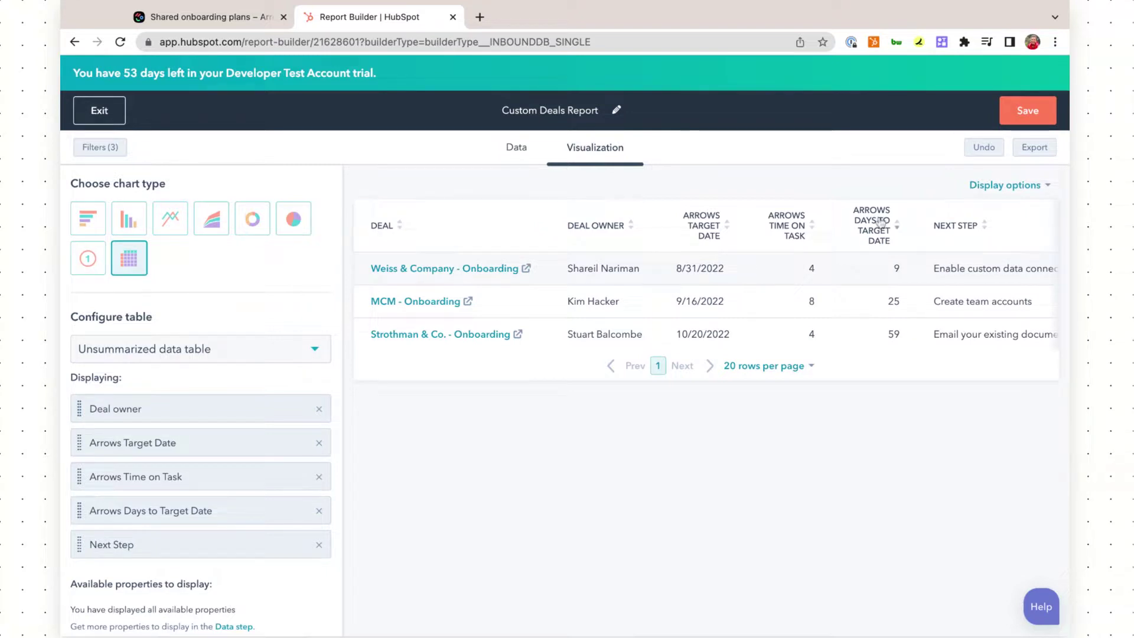
scroll(892, 299, right, 2)
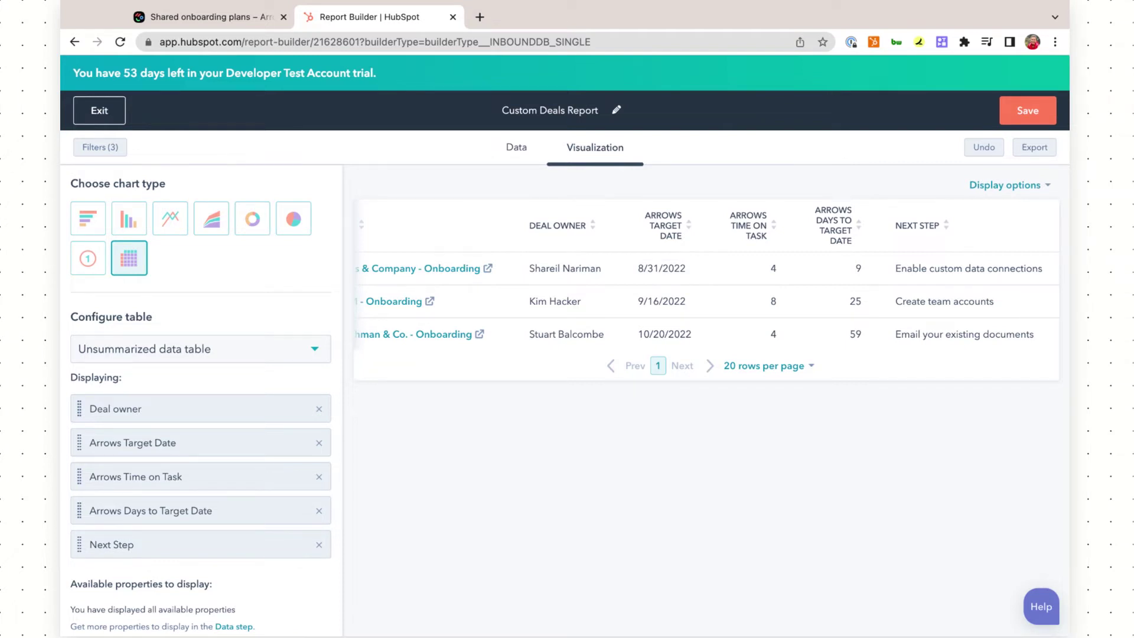
scroll(921, 322, left, 2)
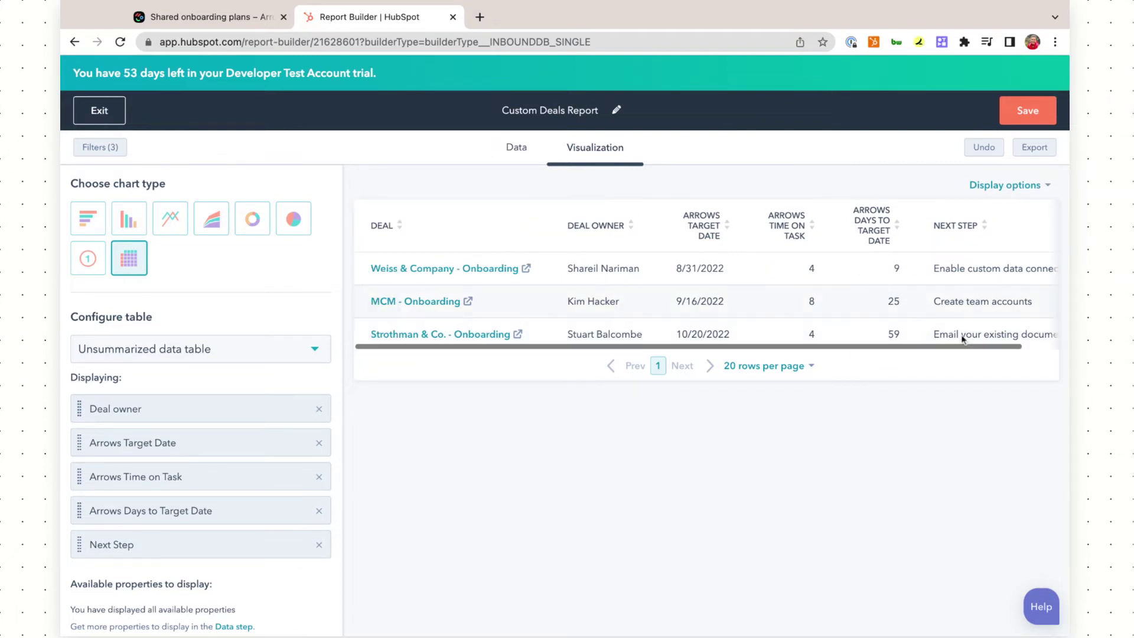